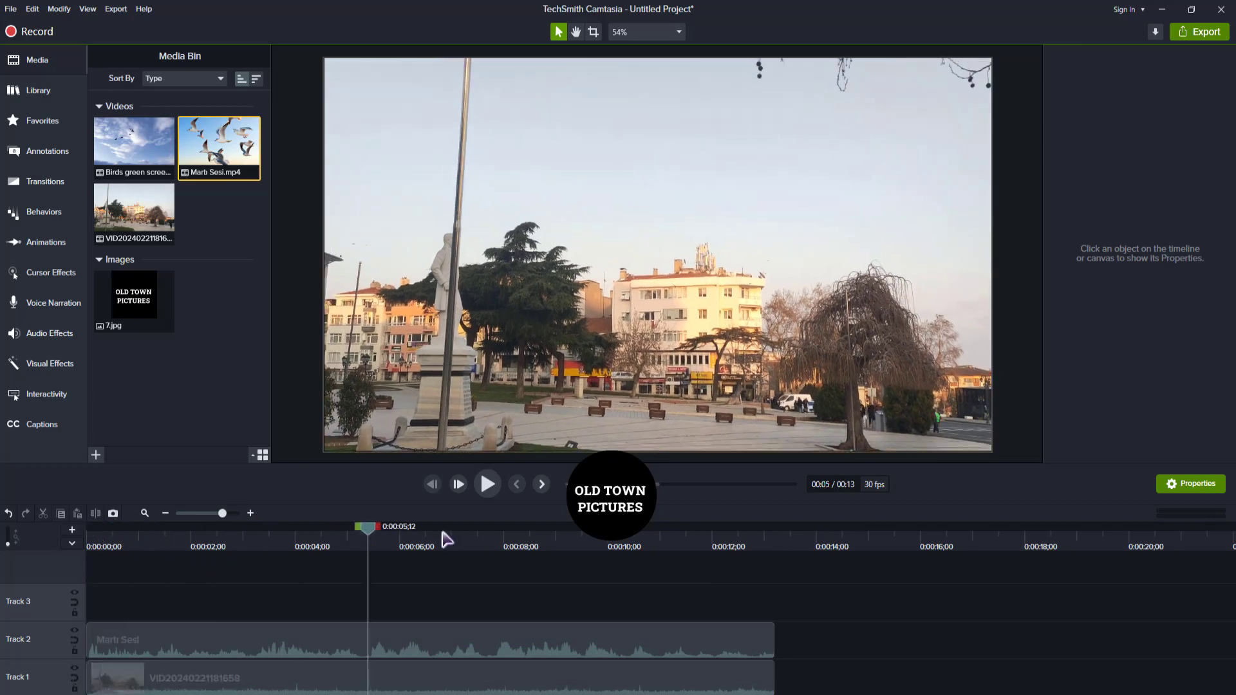
Add the Birds green screen clip to the start of Track 3 and apply the Remove a Color visual effect to it.
drag(134, 143, 783, 273)
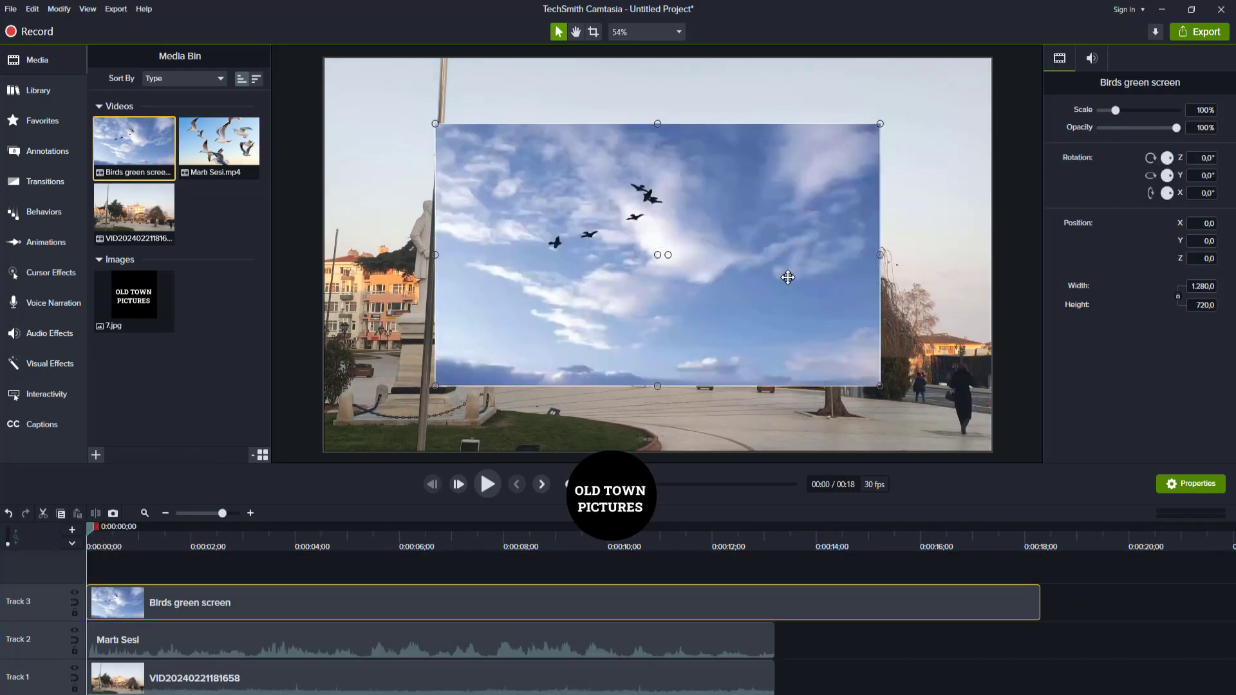
right_click(627, 334)
mouse_move(680, 541)
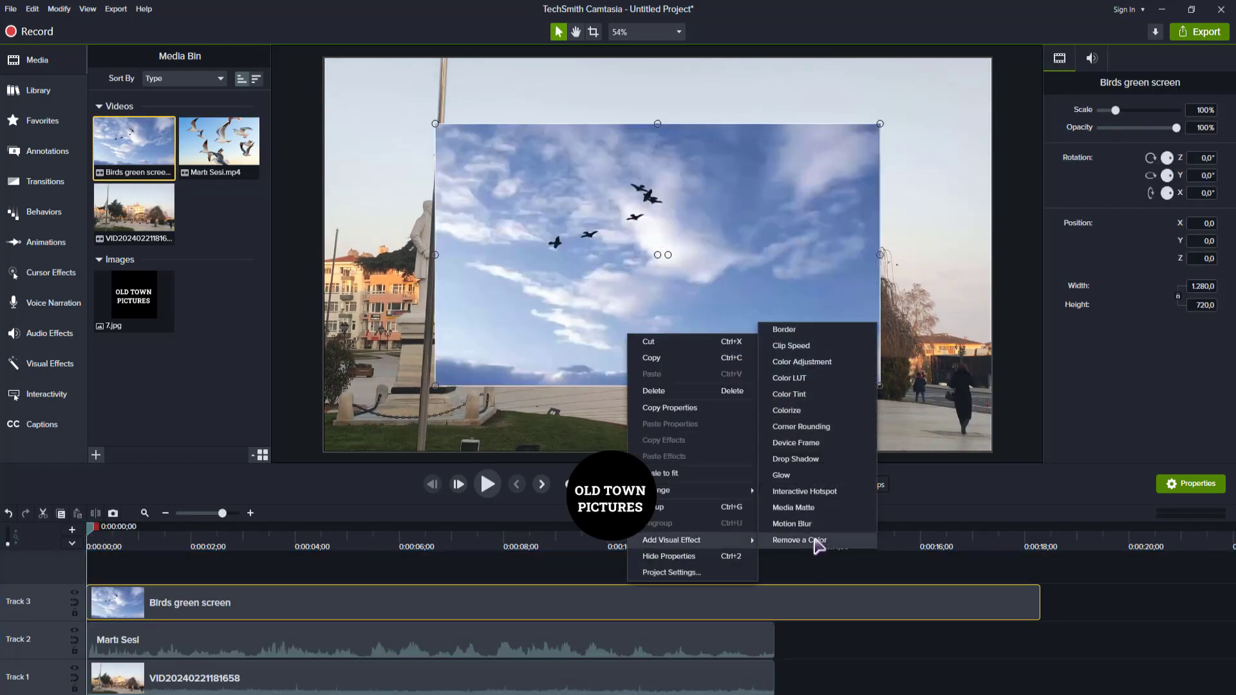
click(816, 541)
Try to key out the clip's sky by sampling its blue as the colour to remove.
click(1205, 357)
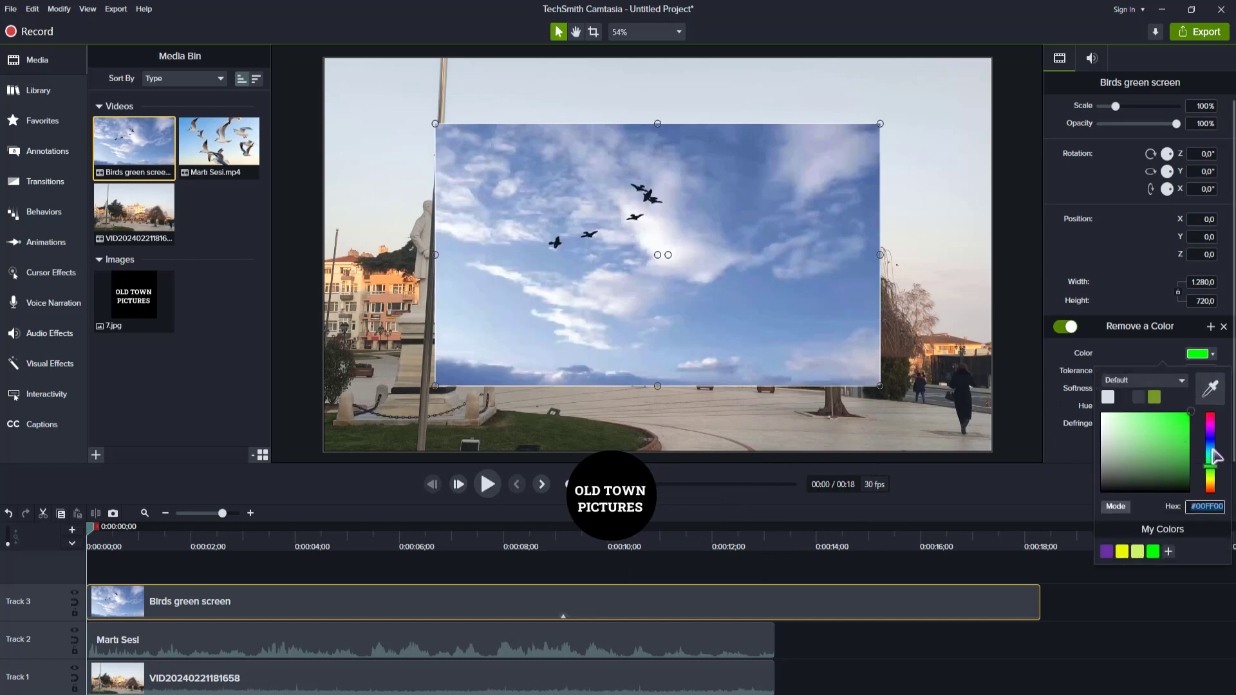
drag(1213, 455, 1181, 440)
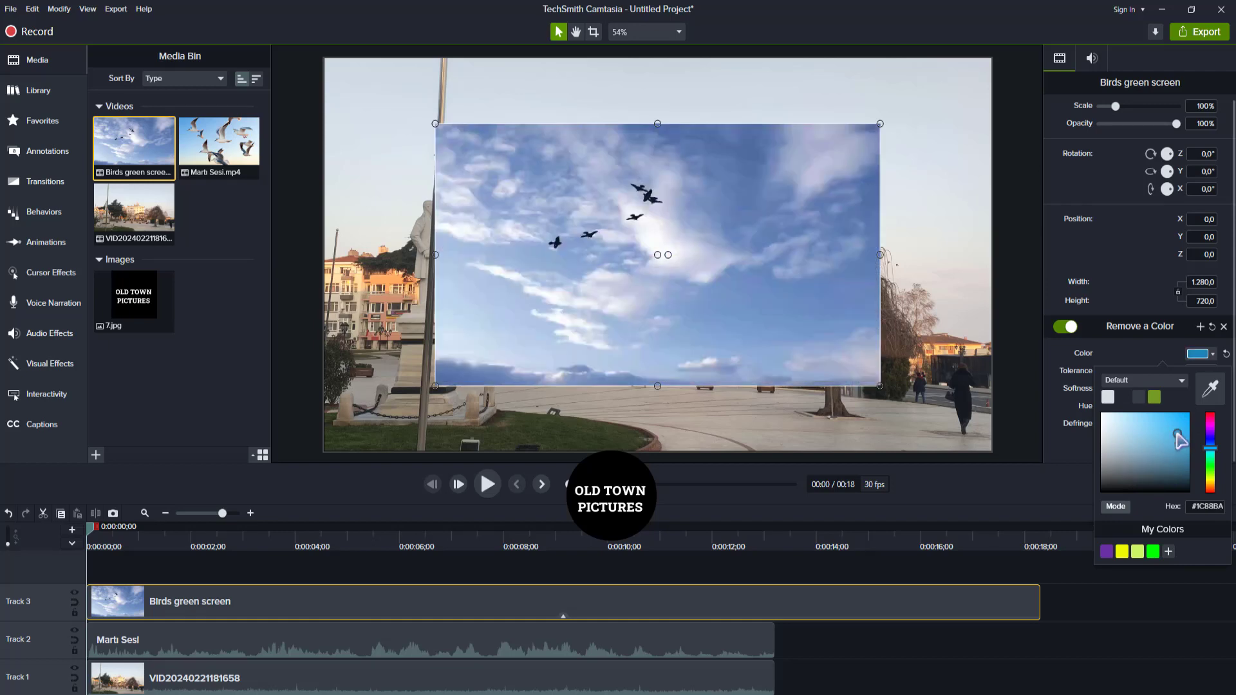
click(1210, 392)
click(730, 170)
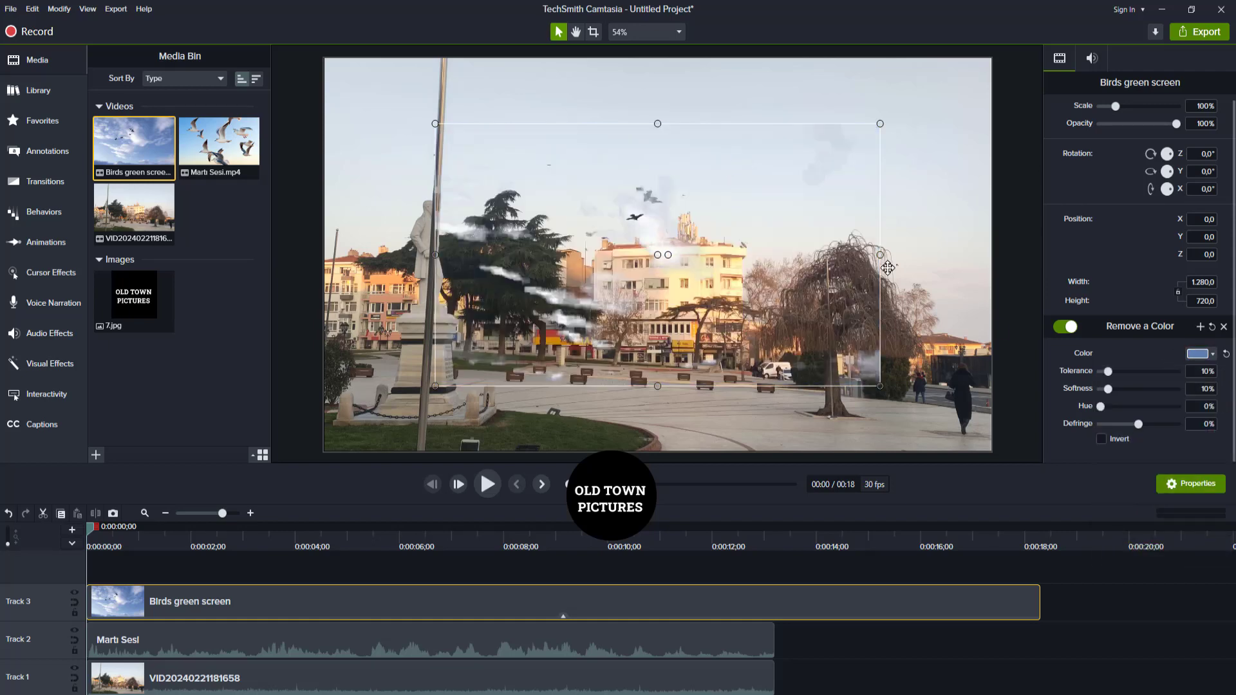
Split the birds clip at 0:00:02;14, delete the opening part and move the remainder to the timeline start.
key(space)
key(space)
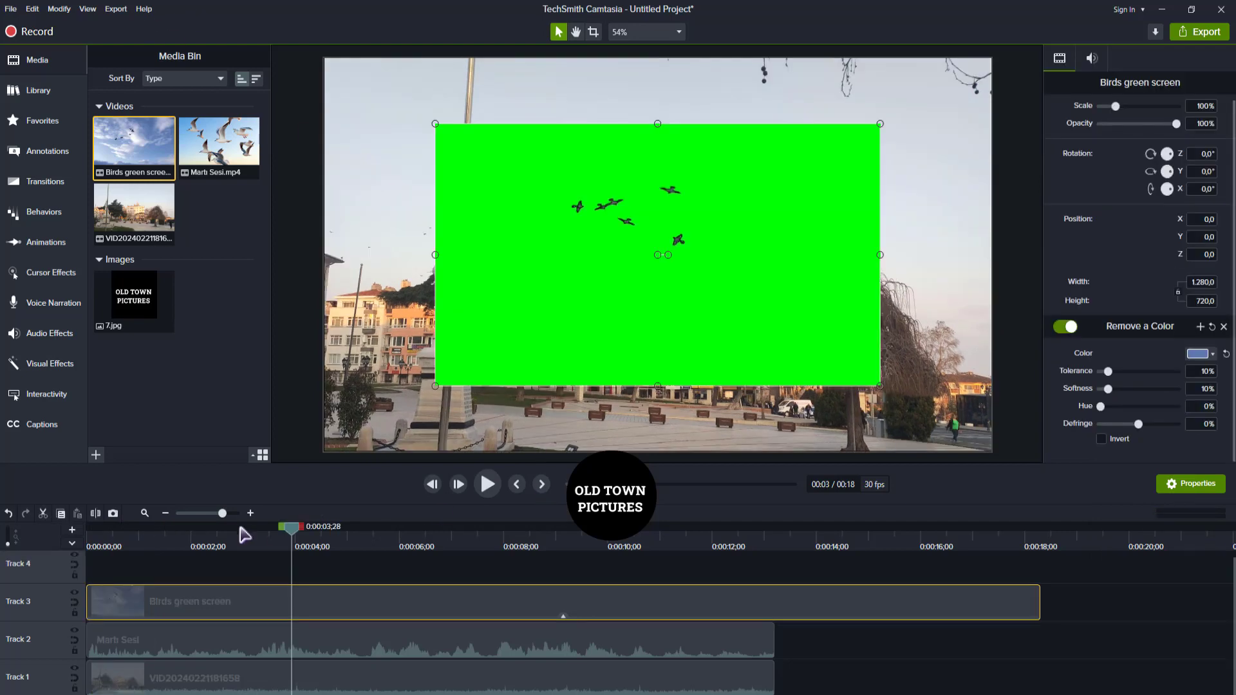
drag(292, 534, 215, 529)
key(s)
click(187, 609)
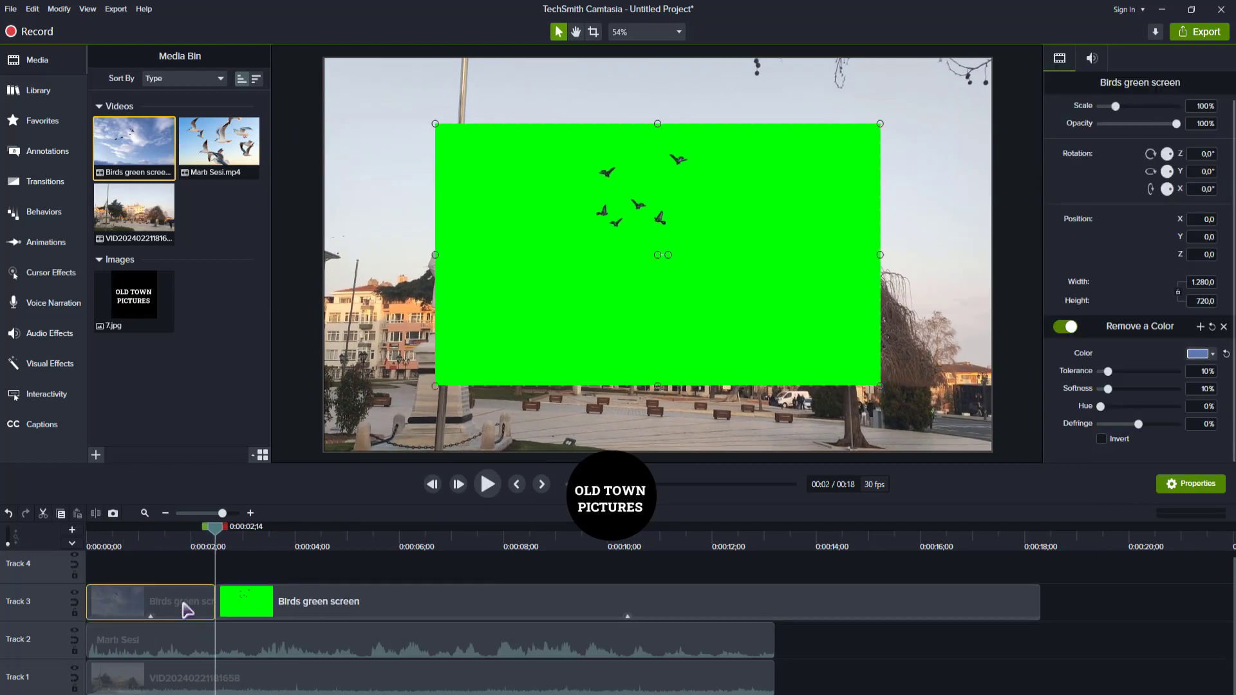
key(Delete)
drag(282, 613, 148, 615)
Split the birds clip at 0:00:13;06, where the background video ends, and delete the excess end.
drag(239, 549, 779, 551)
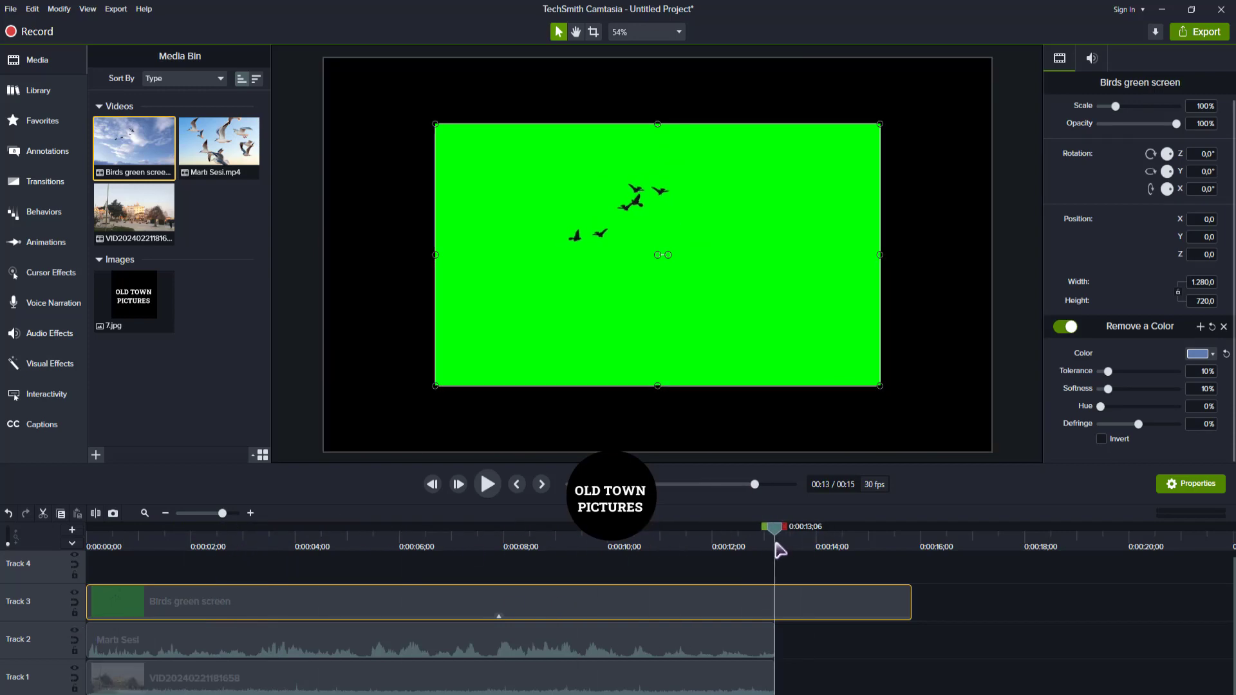
key(s)
click(805, 609)
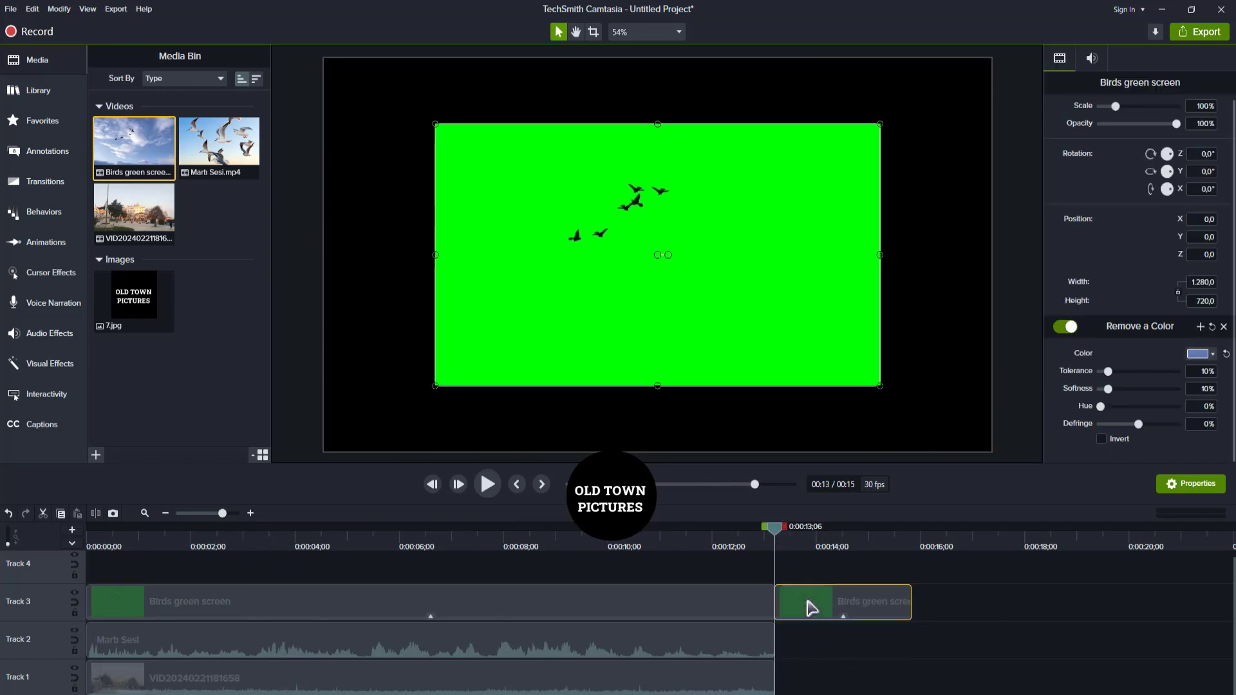
key(Delete)
Set the birds clip's removed colour to bright green, with 30% tolerance and 45% softness.
key(space)
right_click(659, 295)
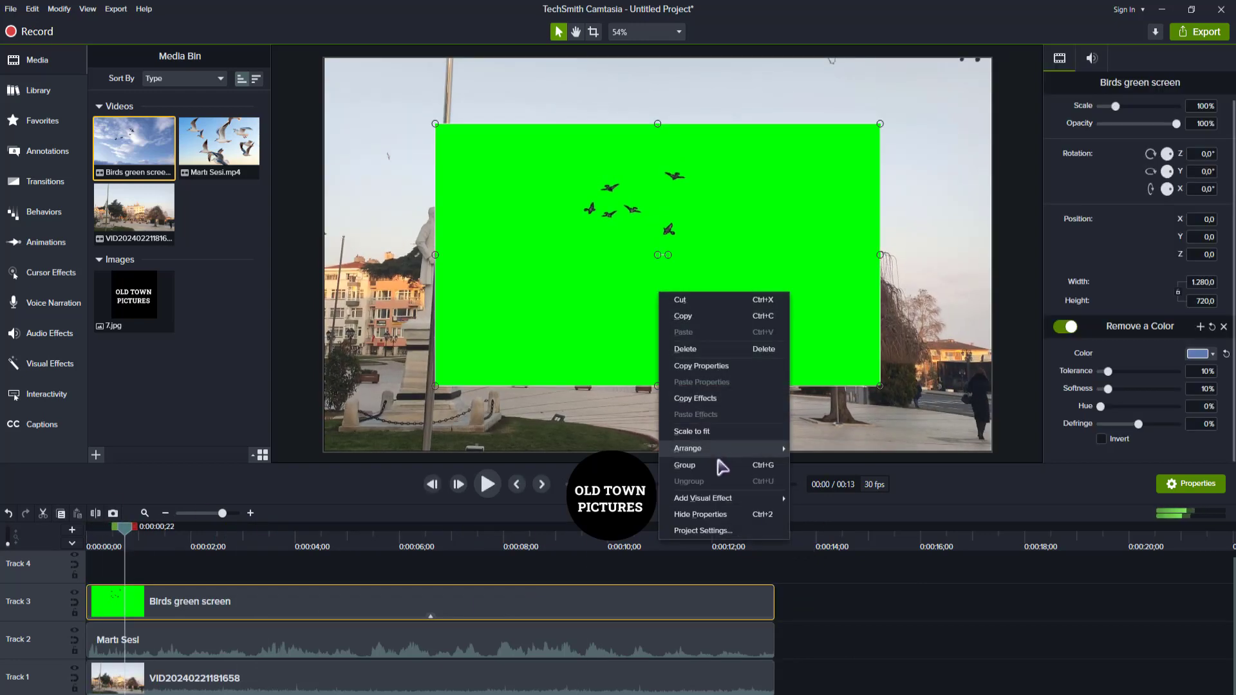
mouse_move(776, 497)
click(1198, 353)
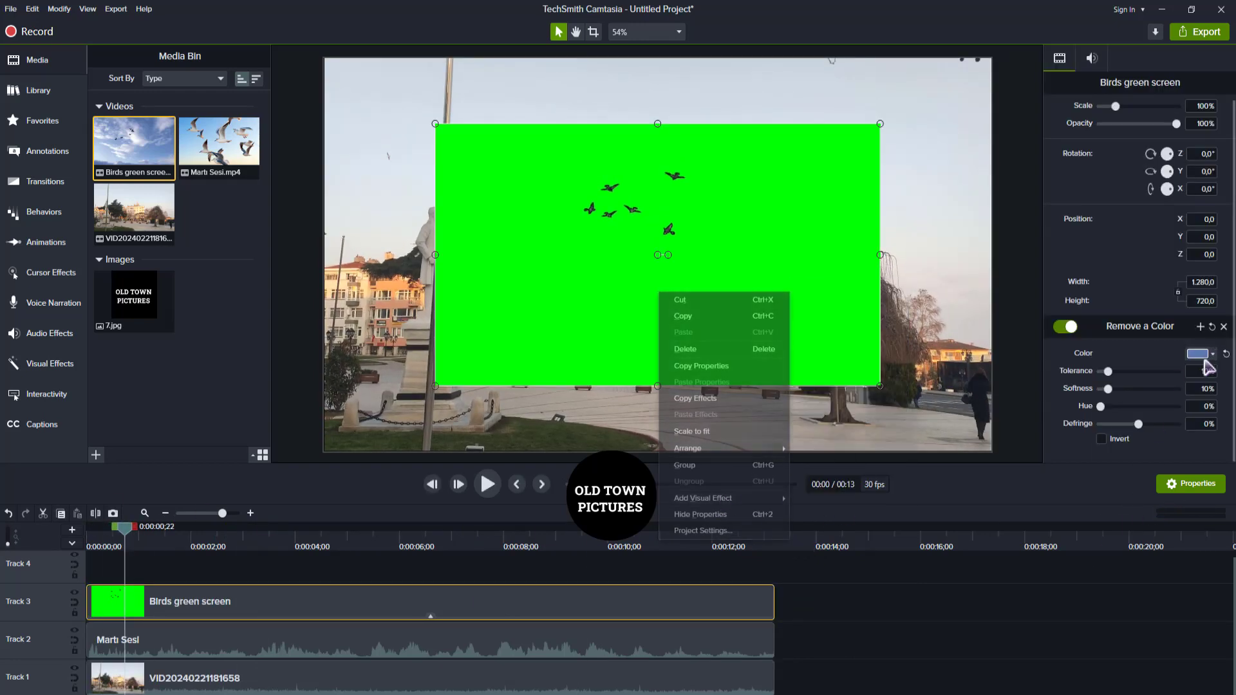
drag(1209, 470, 1209, 464)
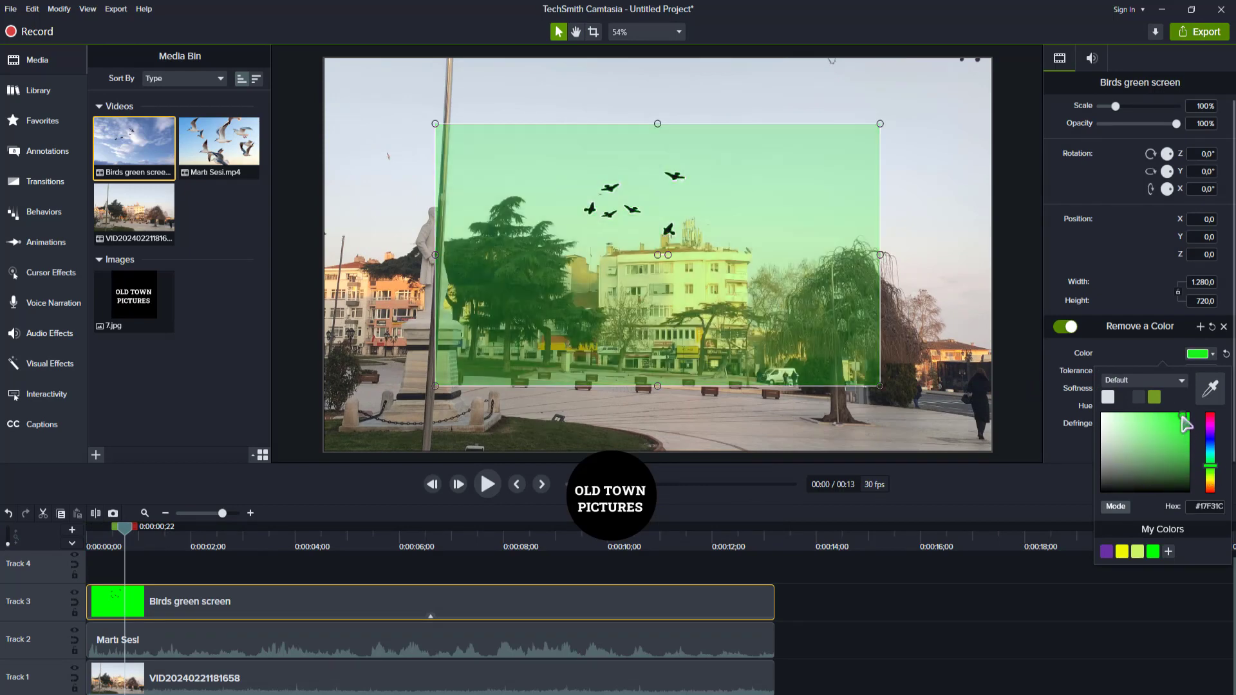
drag(1183, 417, 1198, 418)
click(1124, 354)
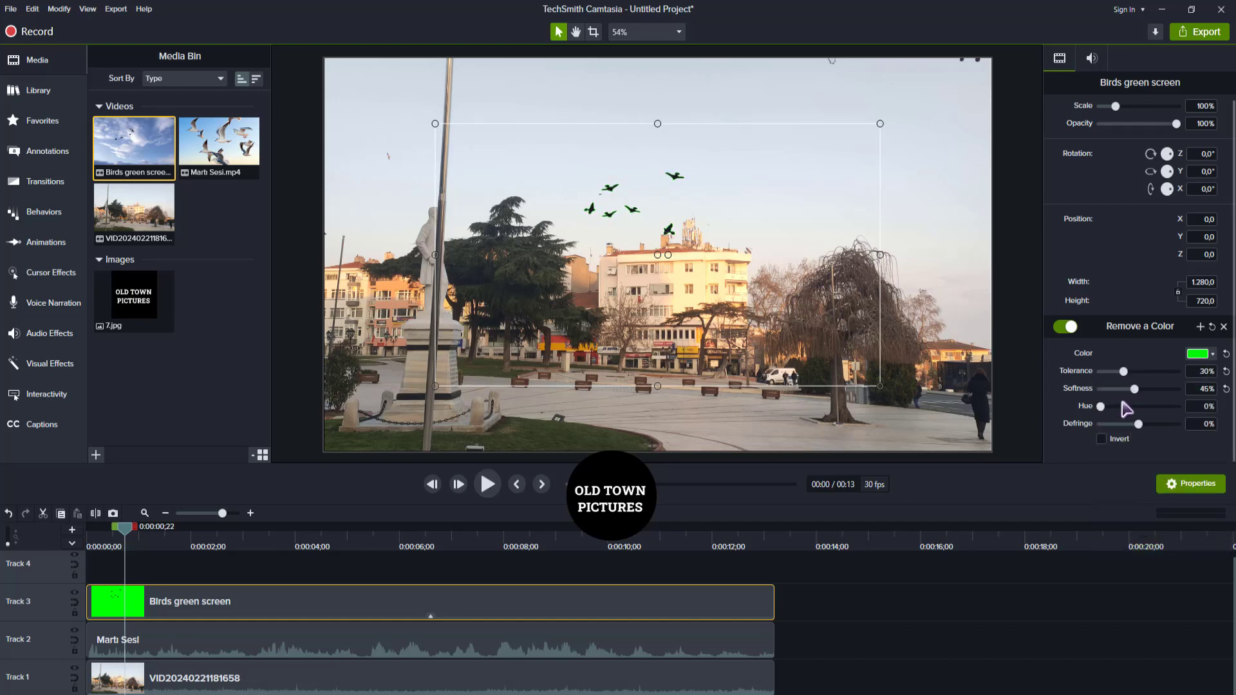
Move the birds overlay up to a Y position of 360 and set its colour removal tolerance to 42%.
key(space)
drag(646, 231, 692, 118)
key(space)
key(space)
key(space)
key(space)
key(space)
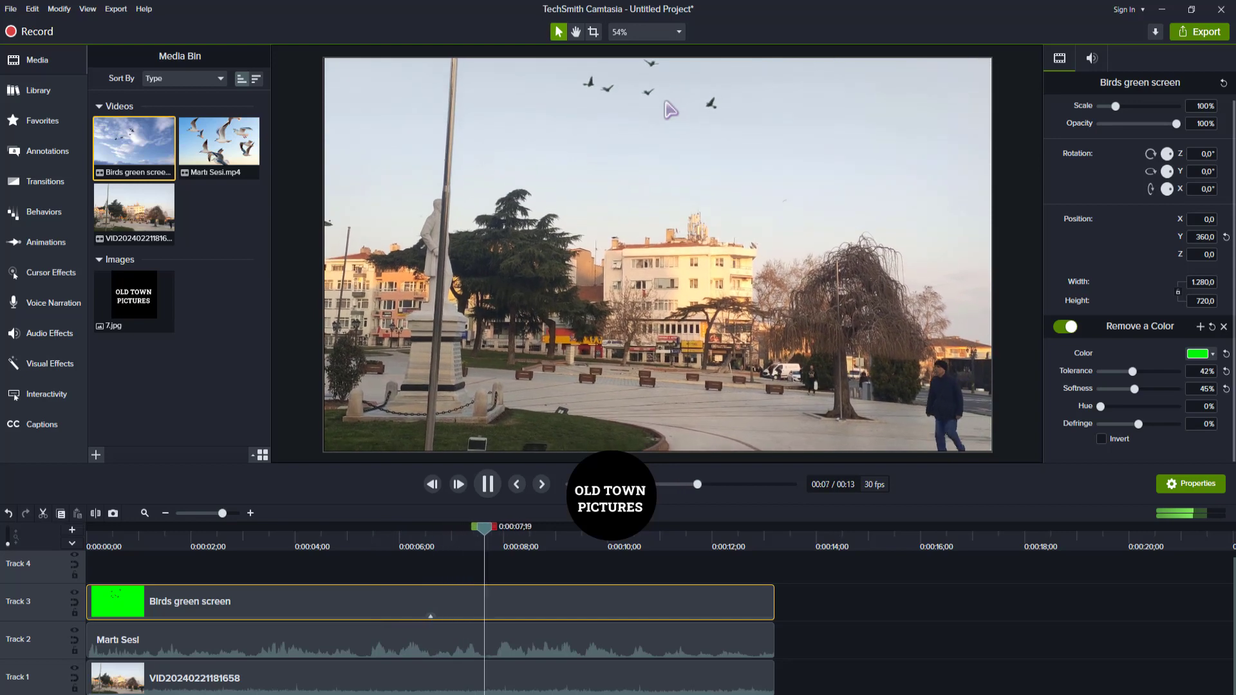
Set the colour removal softness of the birds clip to 13% and preview the edges.
key(space)
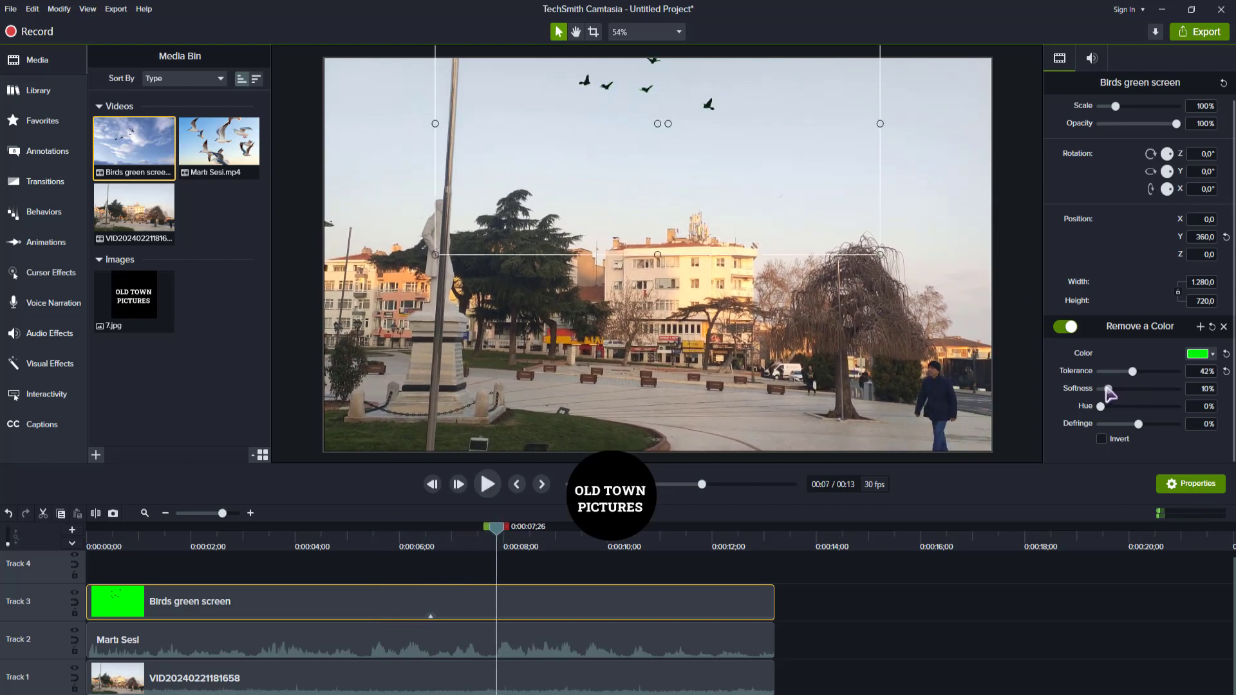
drag(1109, 391, 1110, 389)
key(space)
Paste two copies of the birds clip and align them to the timeline start on Tracks 4 and 5.
key(ctrl+c)
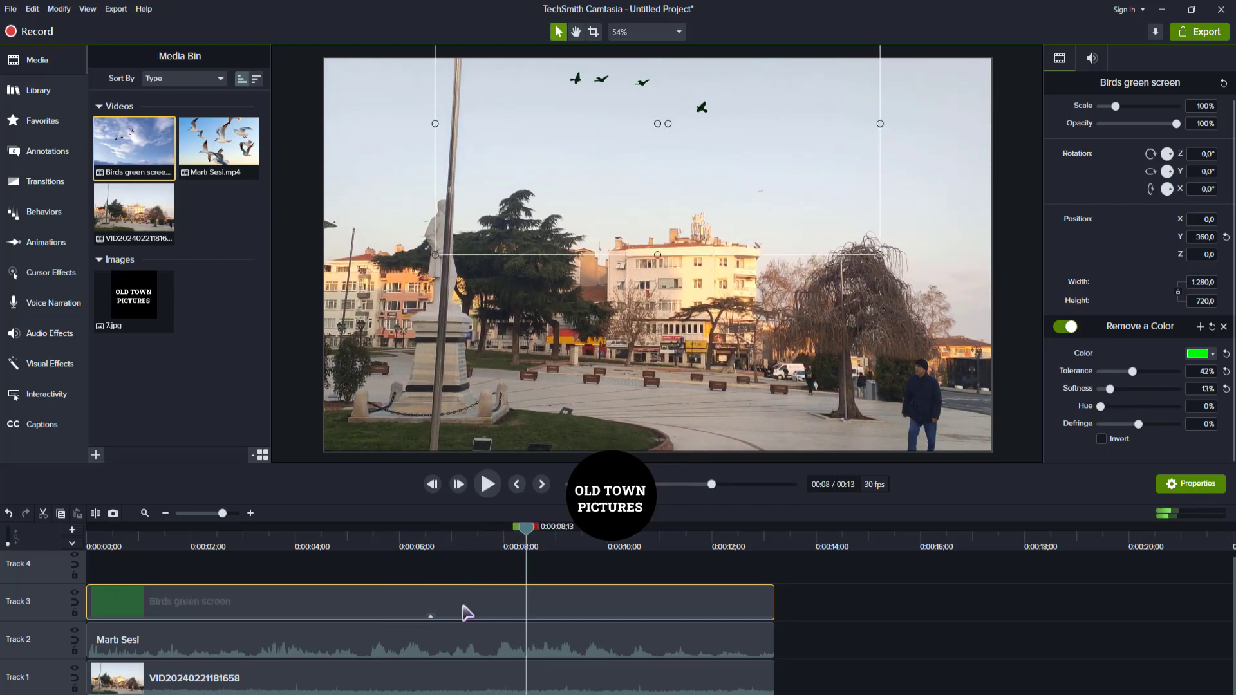
key(ctrl+v)
key(ctrl+v)
drag(658, 616, 148, 617)
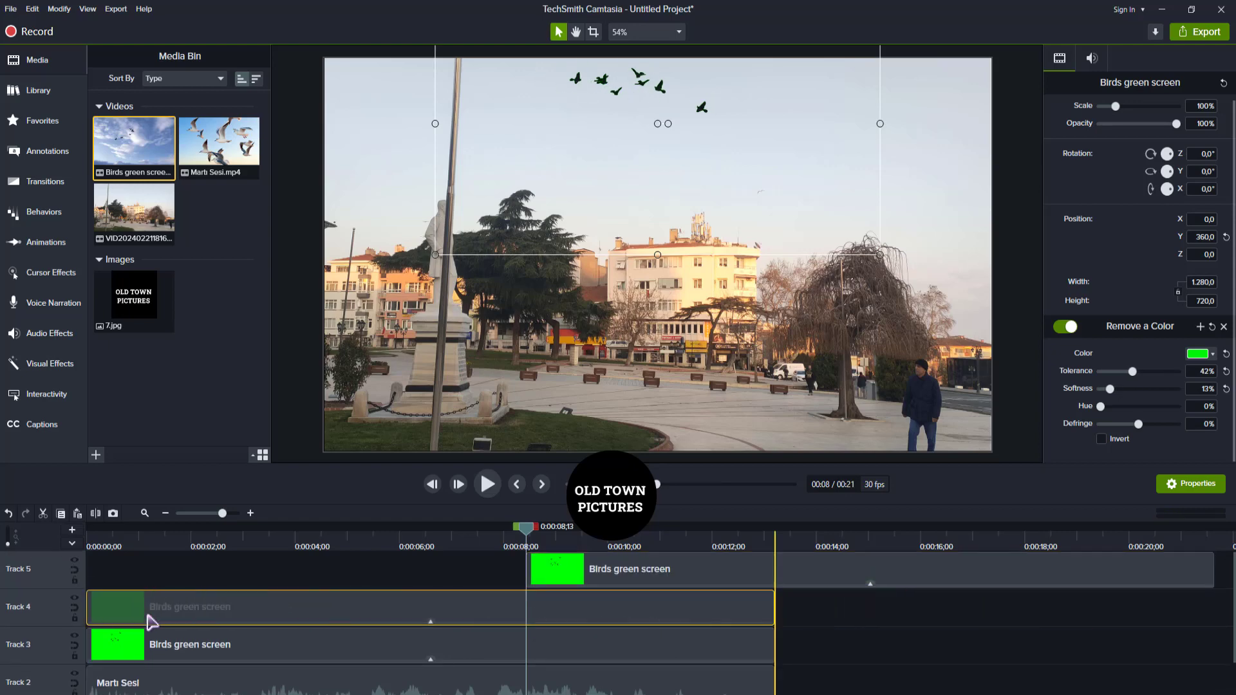
drag(590, 572, 248, 608)
scroll(243, 584, up, 1)
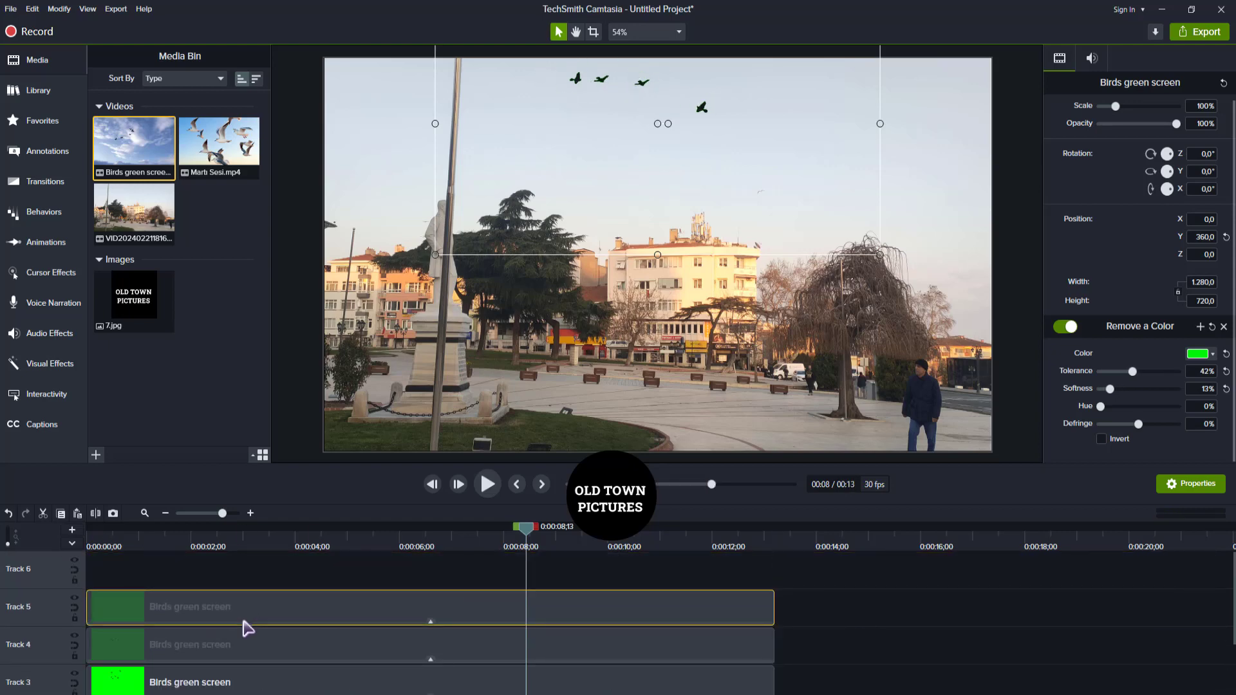
Rotate the Track 5 birds copy 180° and place it at X 600, Y 540 on the canvas.
drag(568, 169, 742, 163)
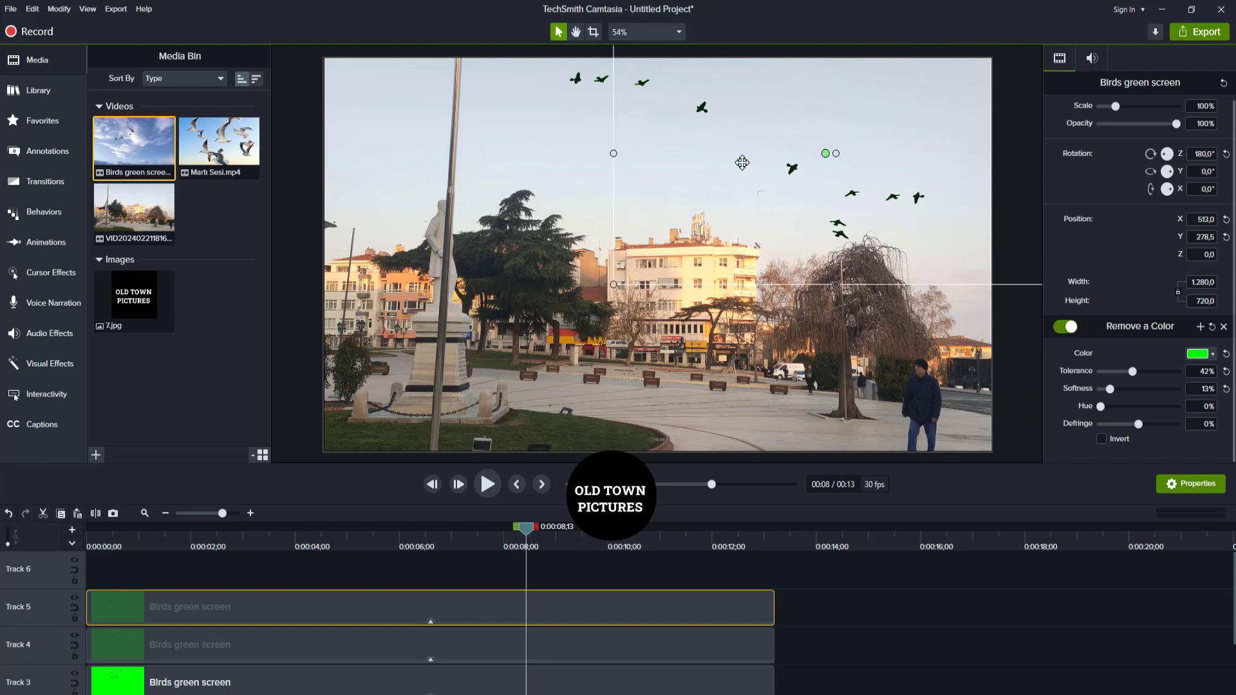
click(386, 640)
click(755, 158)
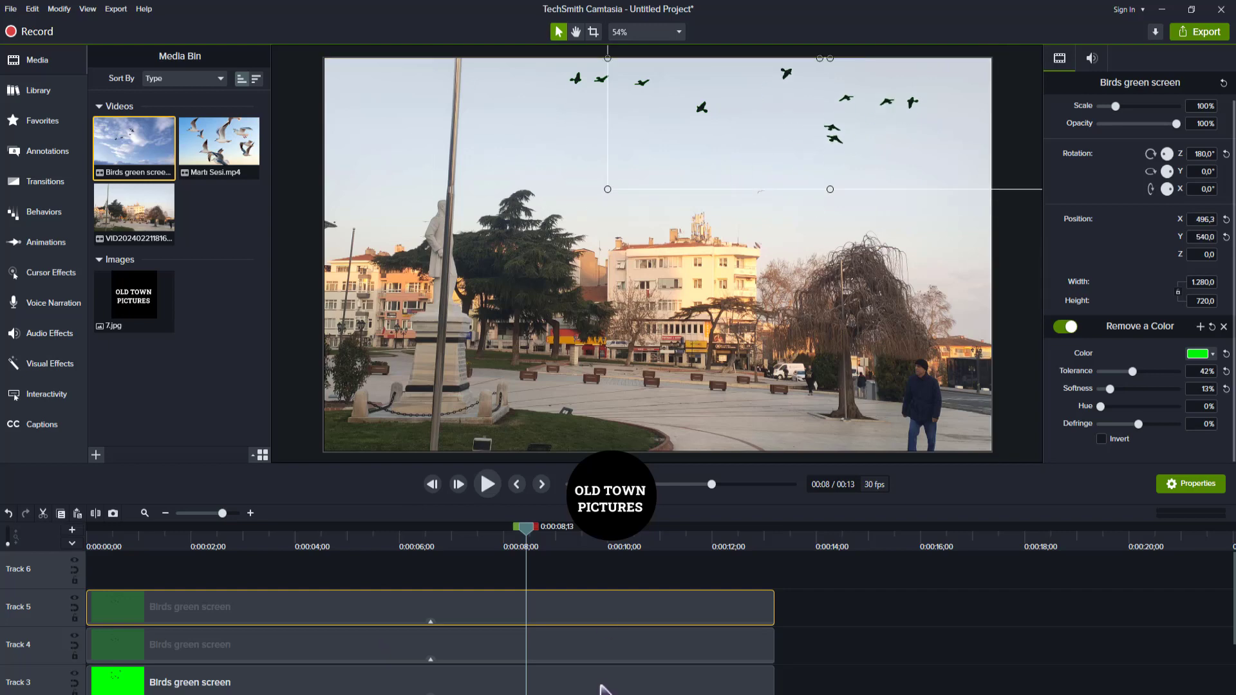
drag(687, 67, 723, 67)
key(space)
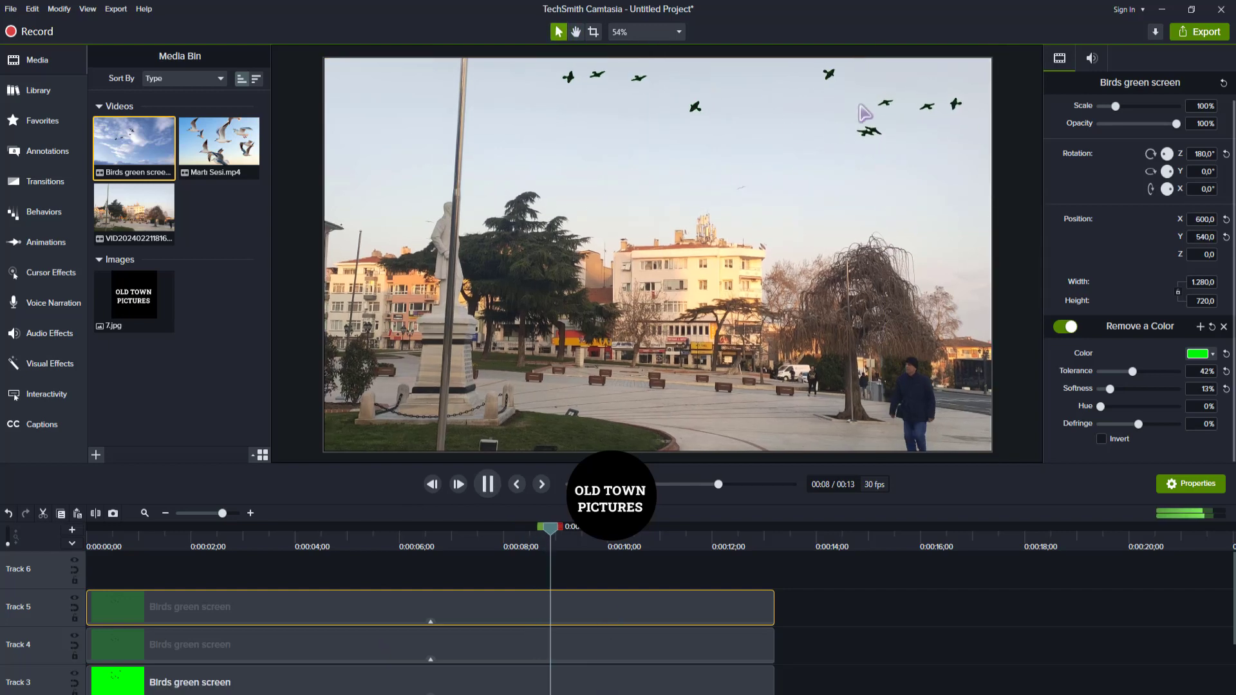
Flip the Track 4 birds copy, scale it to 61.2% and move it to X -1500, Y 226.7.
drag(556, 534, 456, 526)
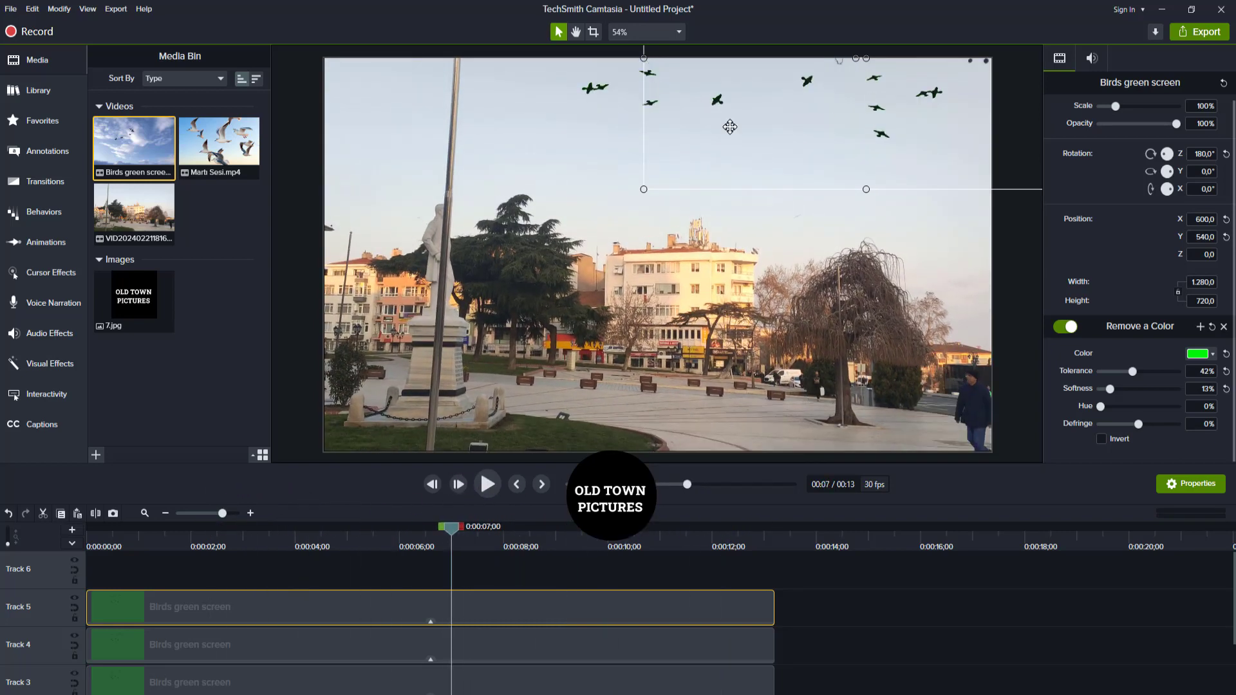
click(673, 99)
drag(673, 99, 490, 144)
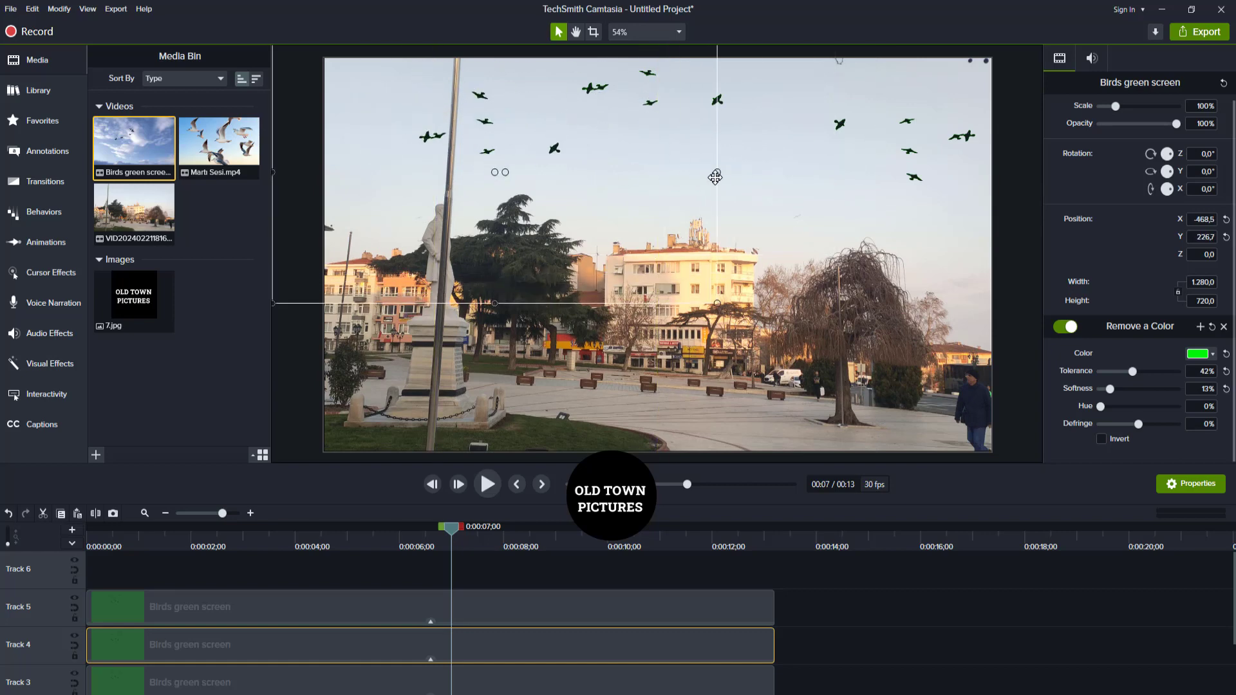
drag(718, 172, 325, 170)
drag(47, 200, 13, 203)
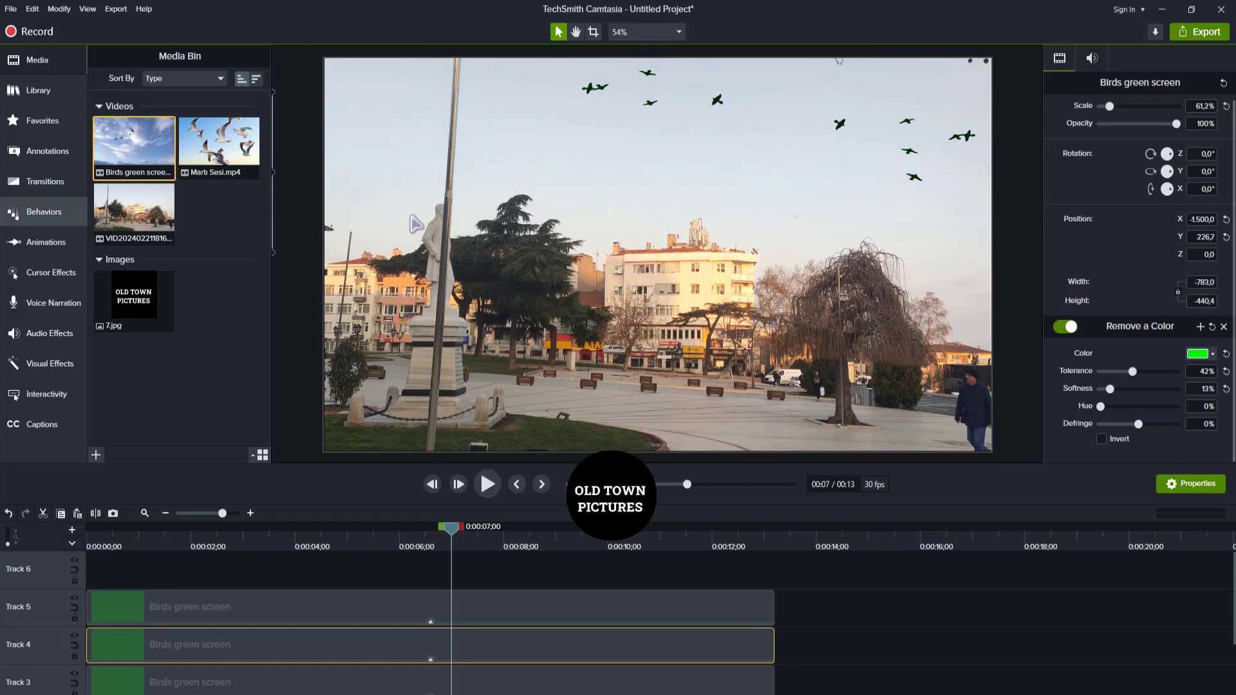
click(282, 210)
click(337, 201)
click(298, 204)
Preview the flocks and delete the birds copies on Tracks 5 and 4.
key(space)
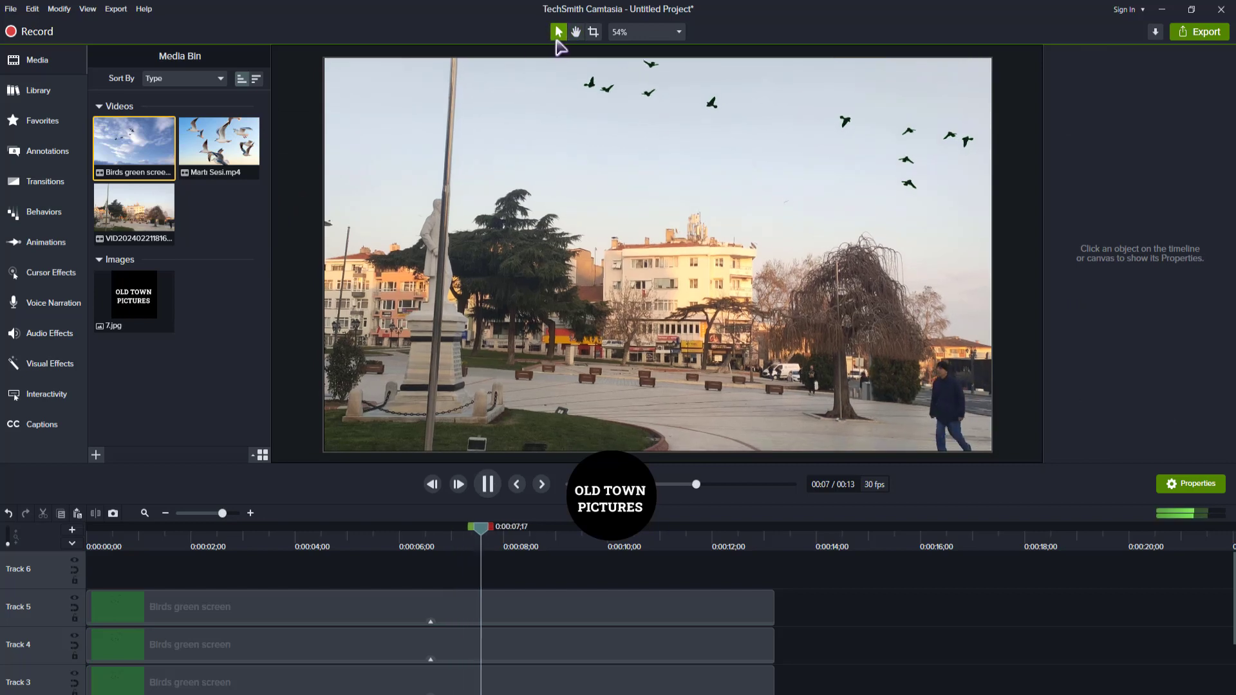
key(space)
click(389, 612)
key(Delete)
click(400, 661)
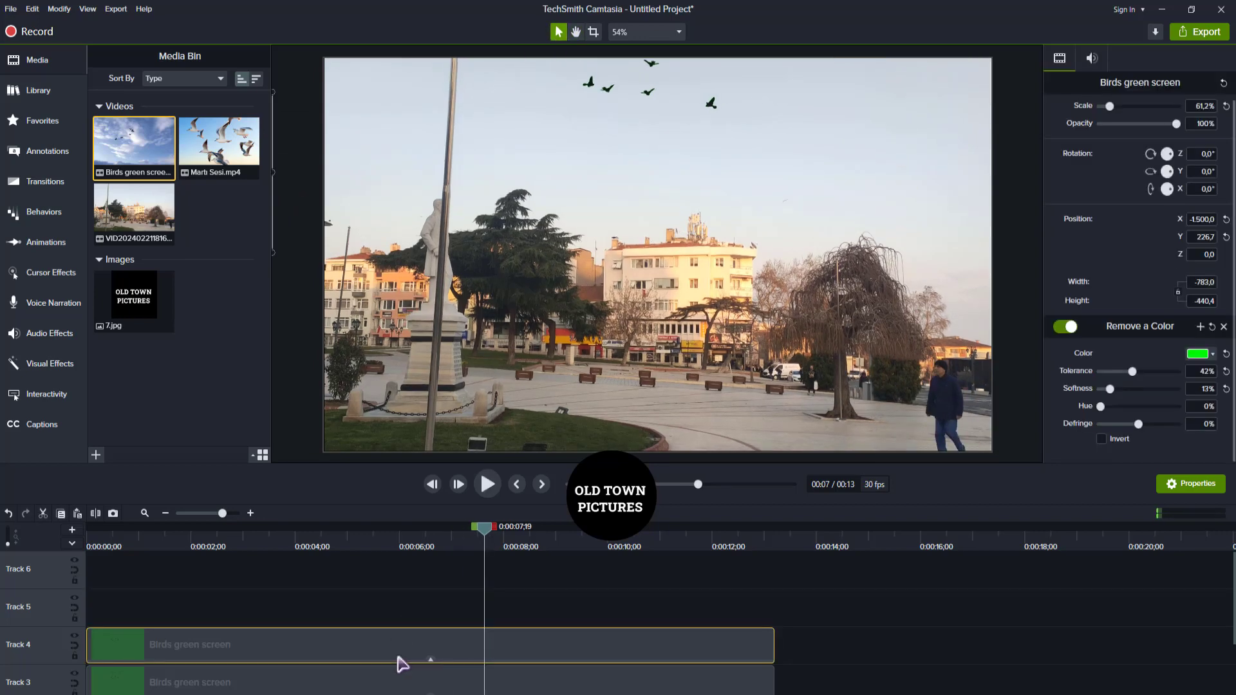
key(space)
key(space)
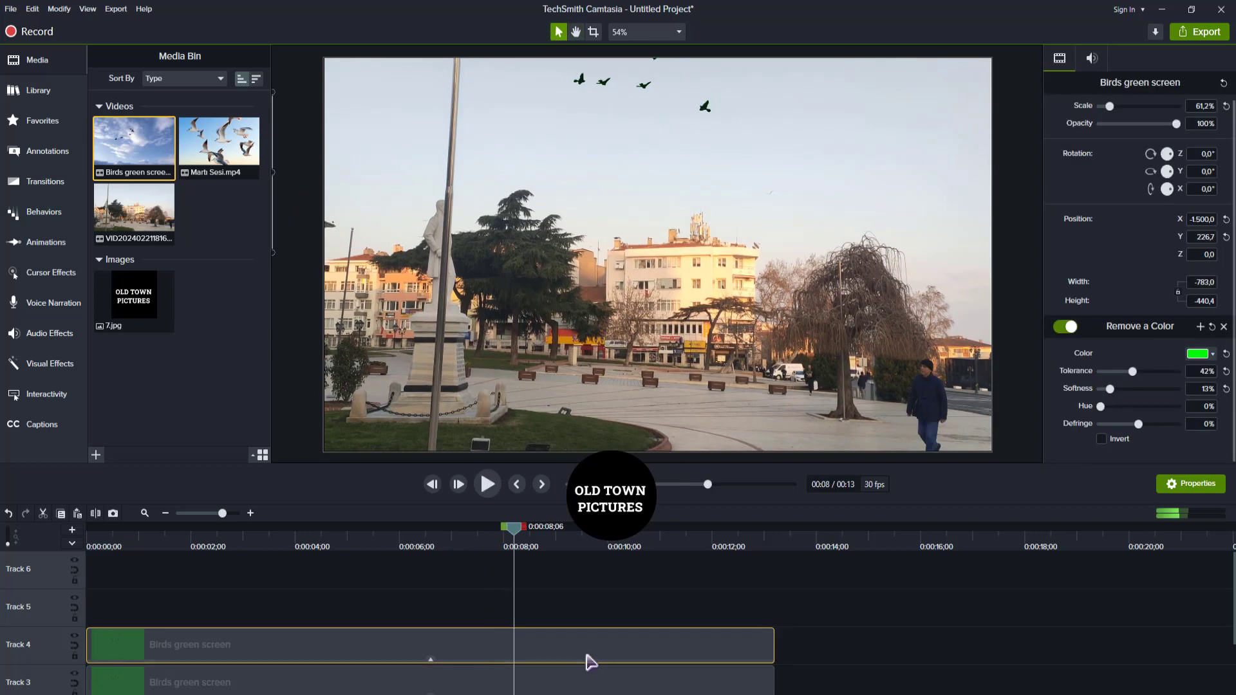
key(Delete)
Duplicate the Track 3 birds clip onto Track 4, starting at the beginning of the timeline.
click(629, 674)
key(ctrl+c)
key(ctrl+v)
drag(623, 643, 195, 643)
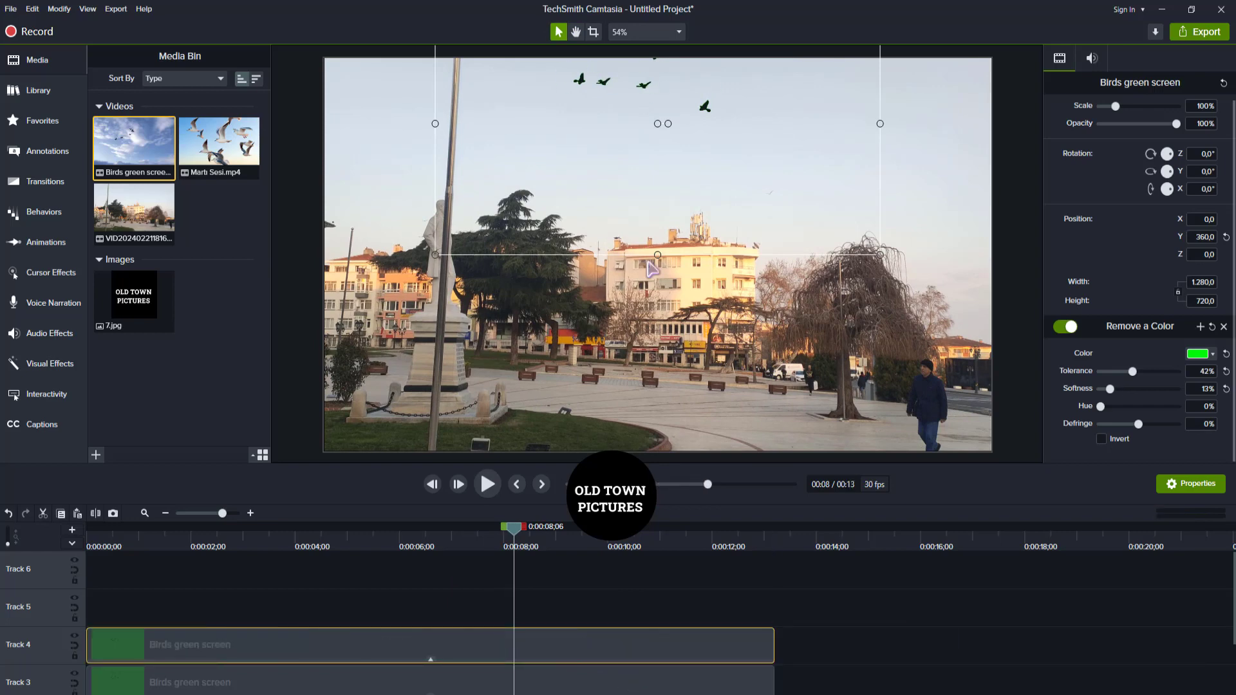
Flip the Track 4 birds copy at 87.6% scale, place it at X 428.7, Y 565.6, and preview it.
drag(671, 172, 674, 226)
drag(435, 177, 910, 119)
key(space)
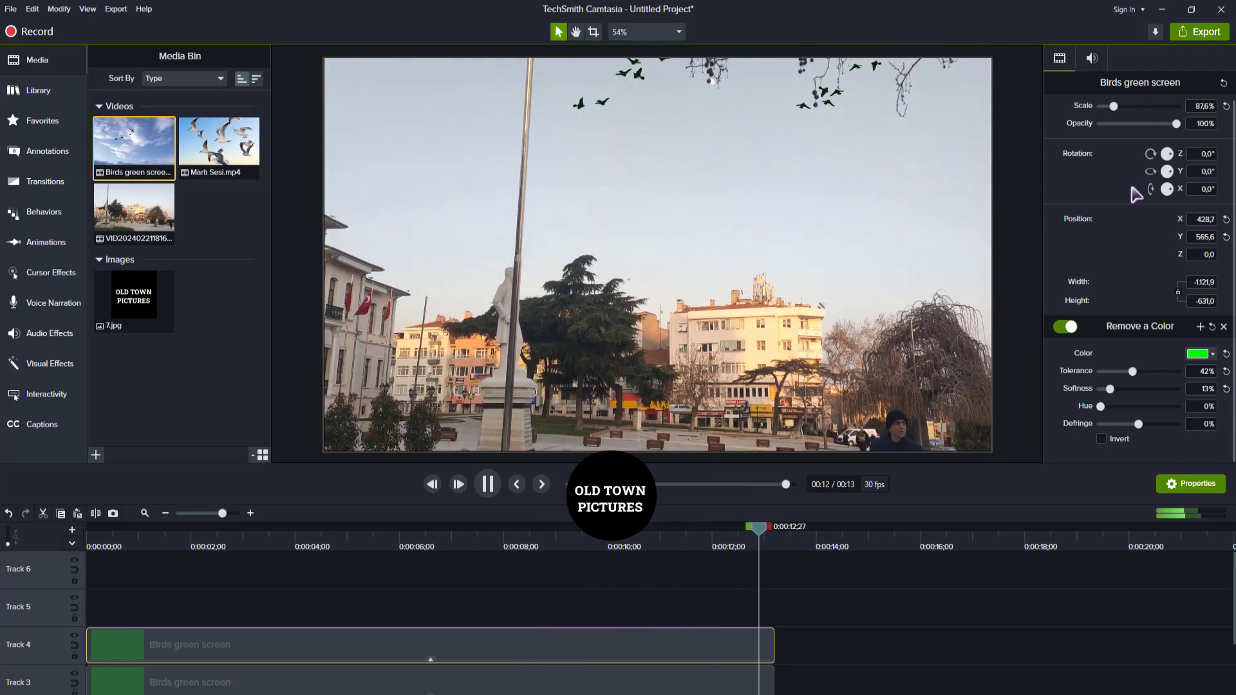
key(space)
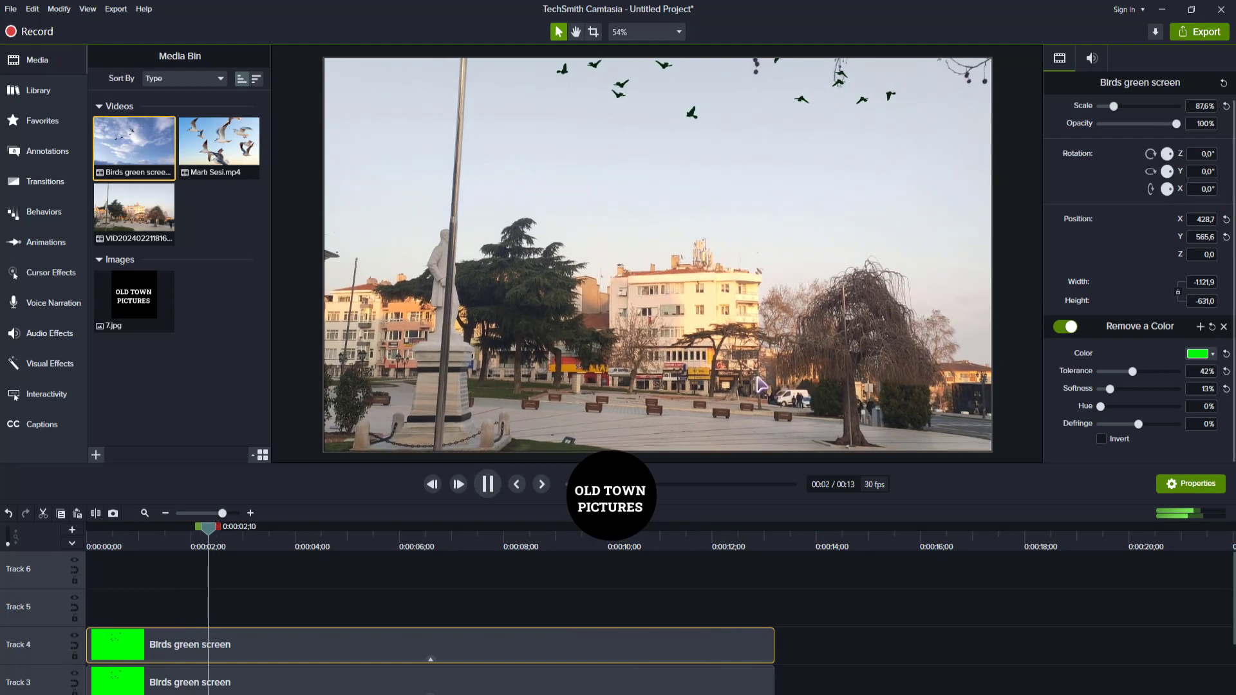
Stretch the flipped Track 4 birds copy to a width of 1233 and the Track 3 birds clip to 1380.
click(624, 99)
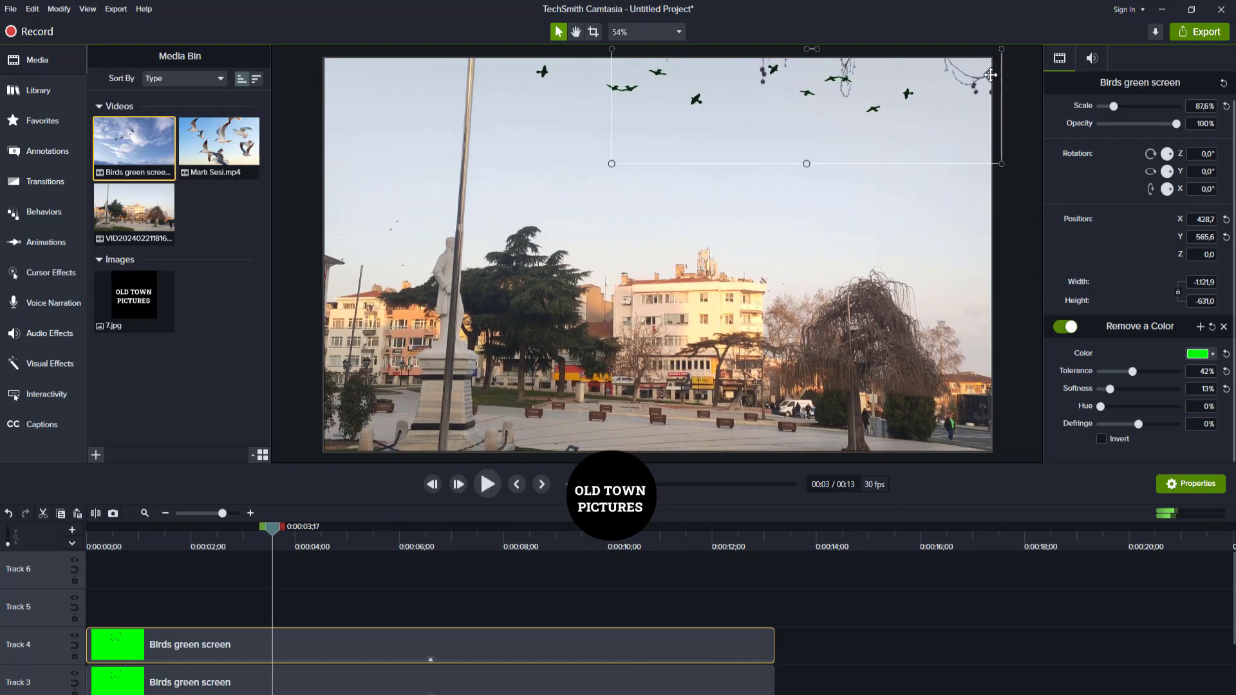
drag(1005, 49, 1031, 58)
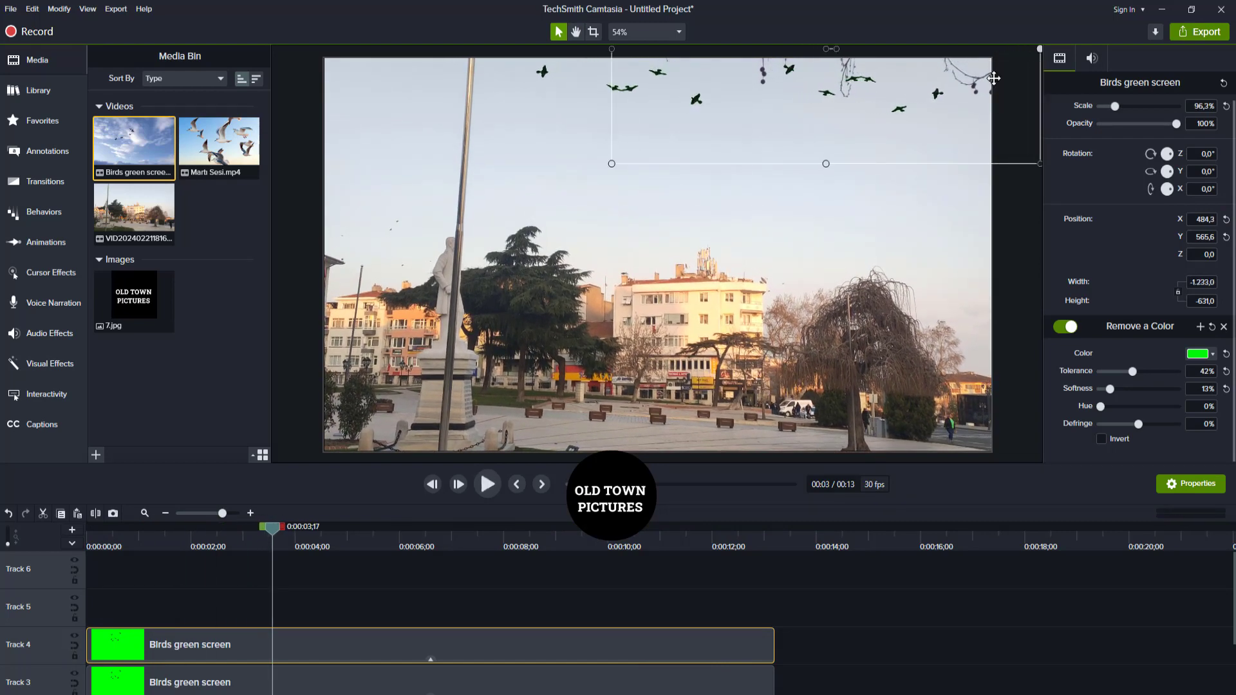
click(573, 88)
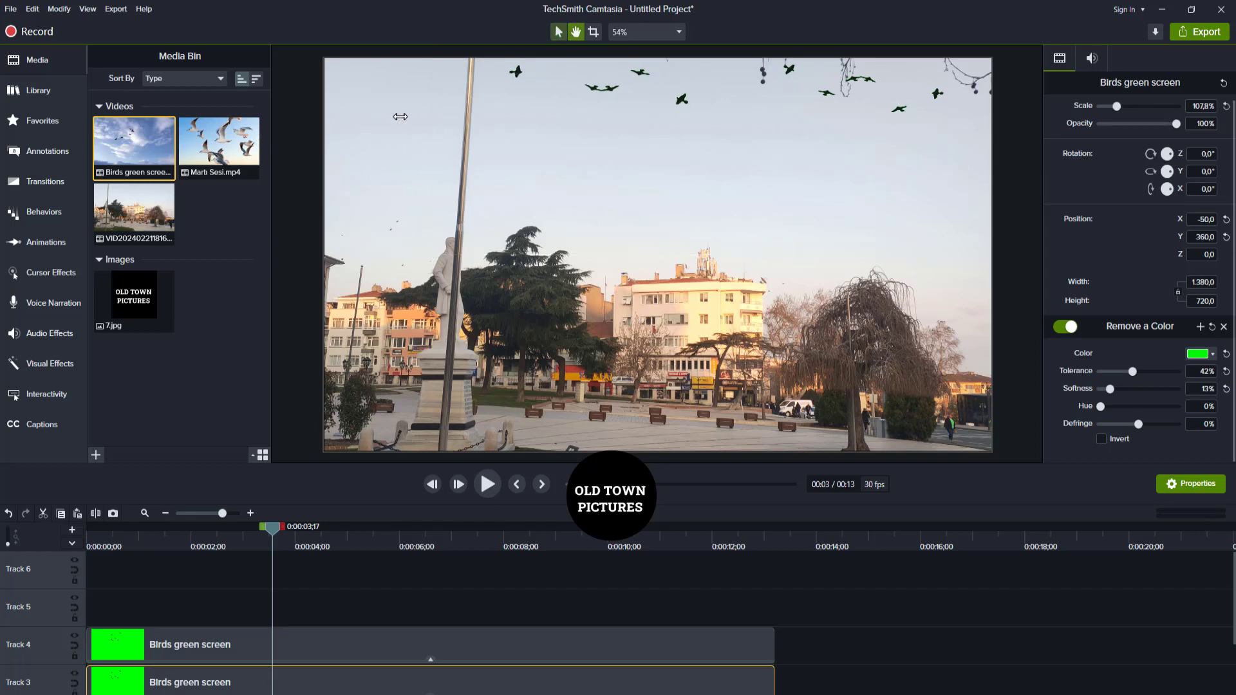
key(space)
Add the 7.jpg logo at the start of Track 5 and extend it to the end of the birds clips.
drag(322, 529, 88, 535)
click(862, 597)
drag(159, 295, 247, 613)
drag(356, 604, 775, 605)
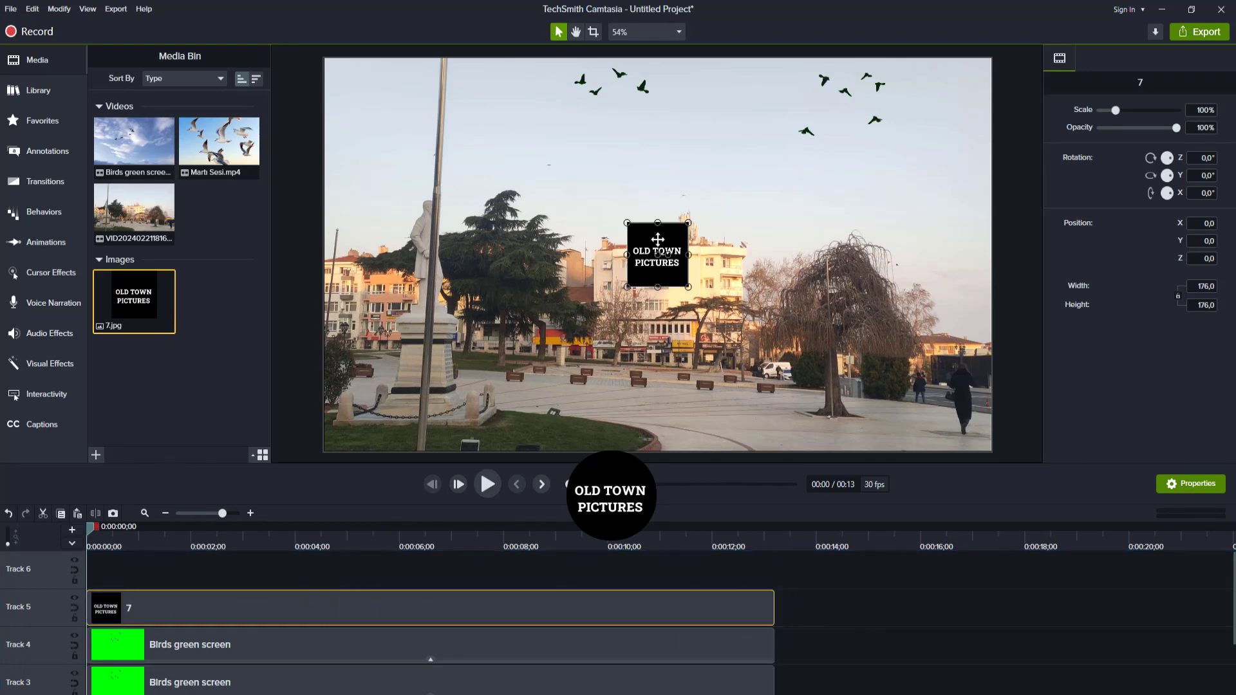
Scale the logo to 50%, place it in the upper-left corner at X -879.2, Y 404, and preview the video.
drag(688, 223, 354, 106)
key(space)
key(space)
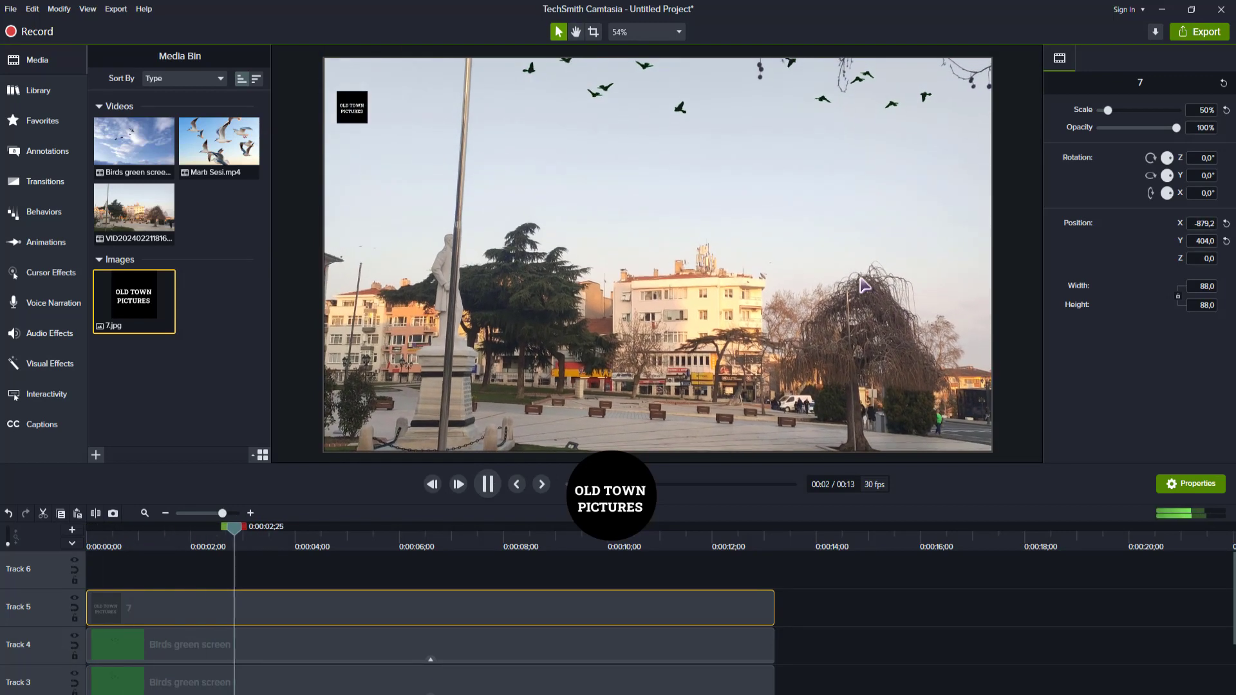
Enlarge the logo to 64.7% in its corner and make it circular with Corner Rounding at radius 85.
right_click(356, 103)
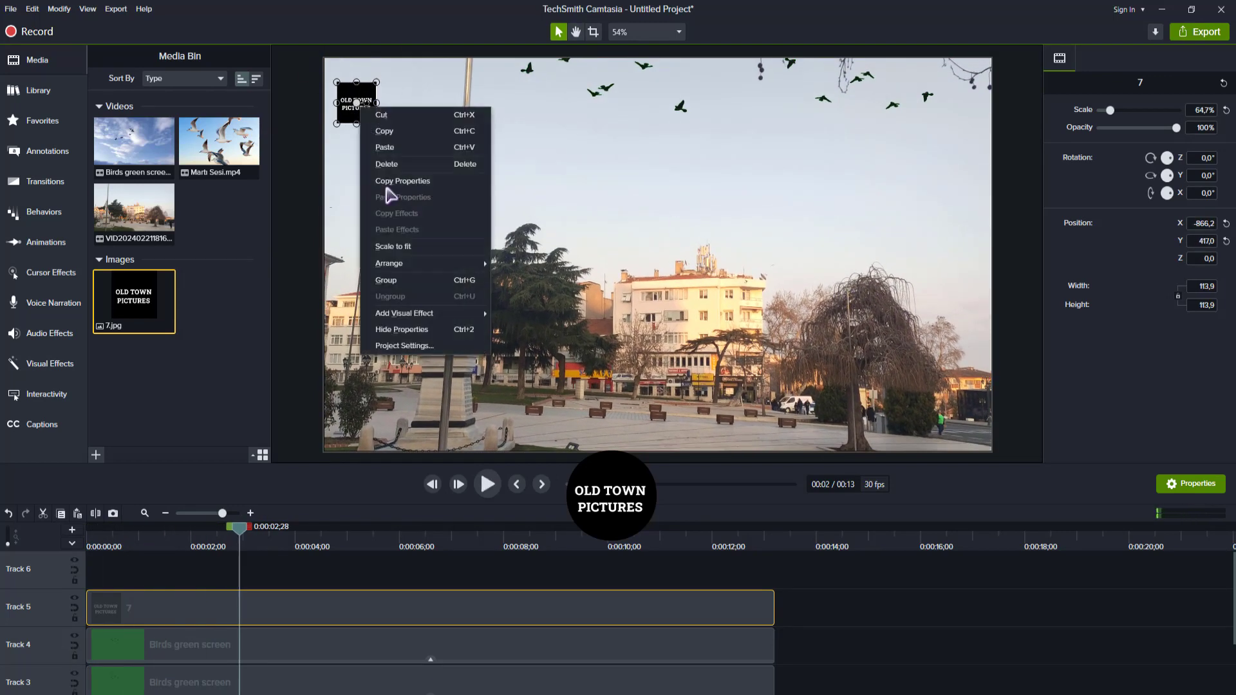
mouse_move(419, 313)
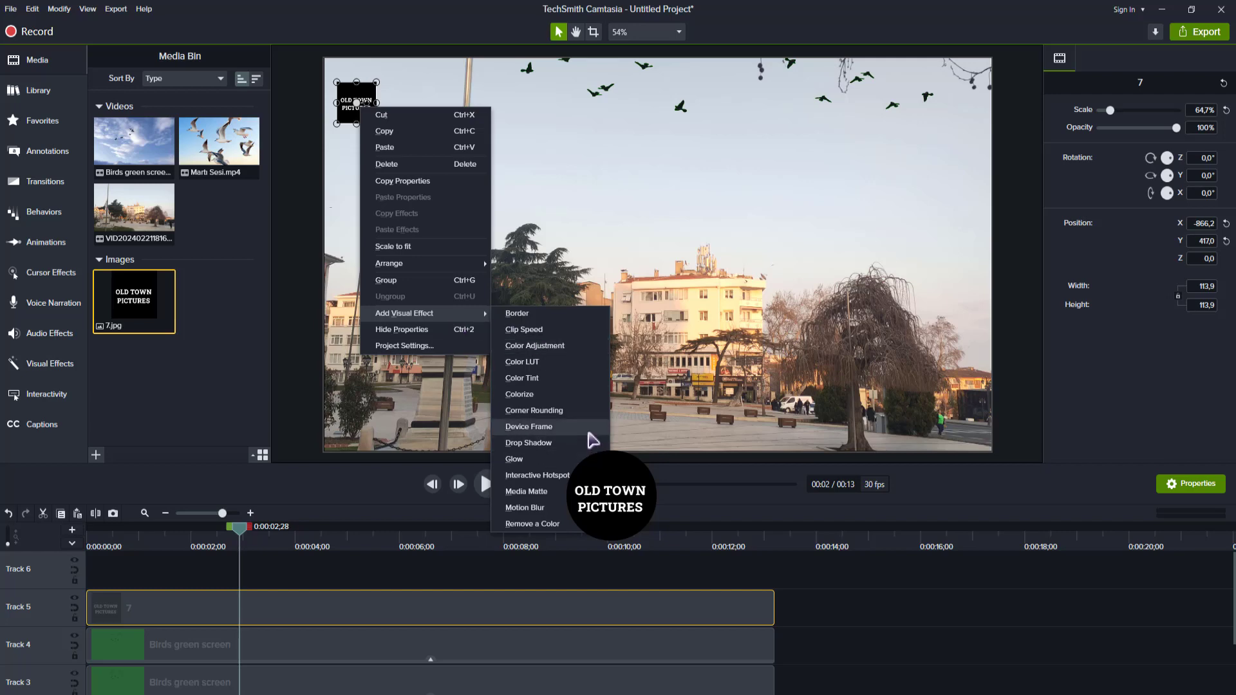
click(573, 411)
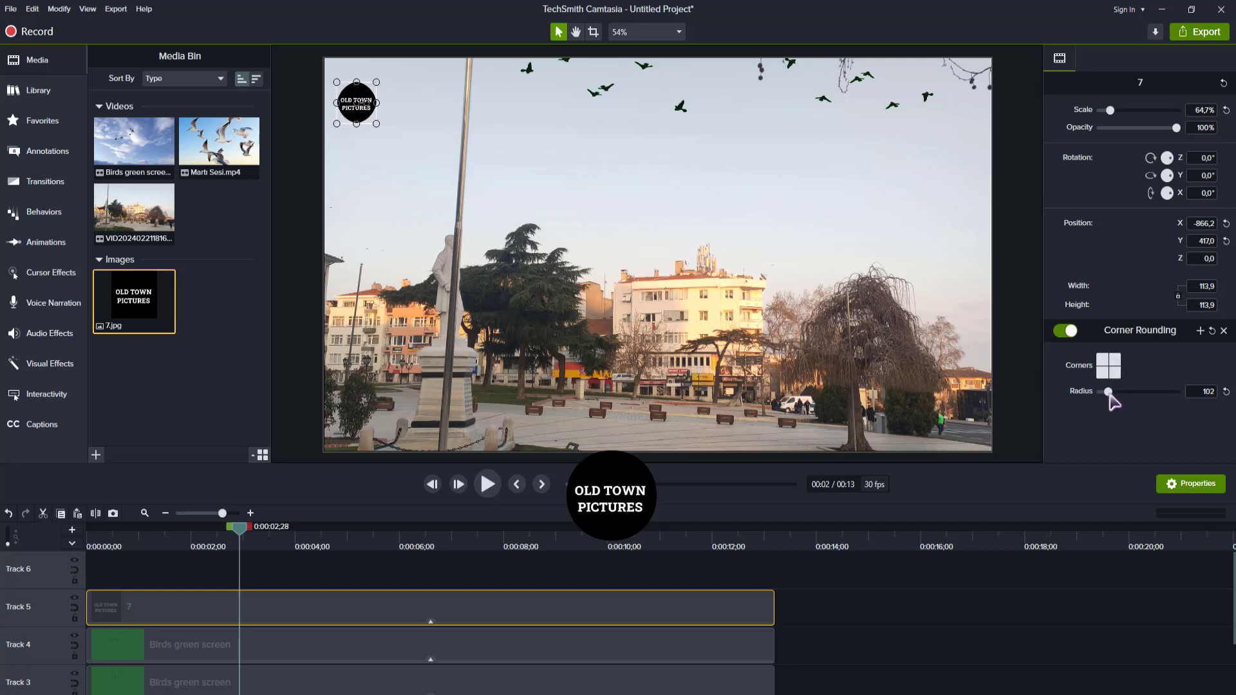
key(space)
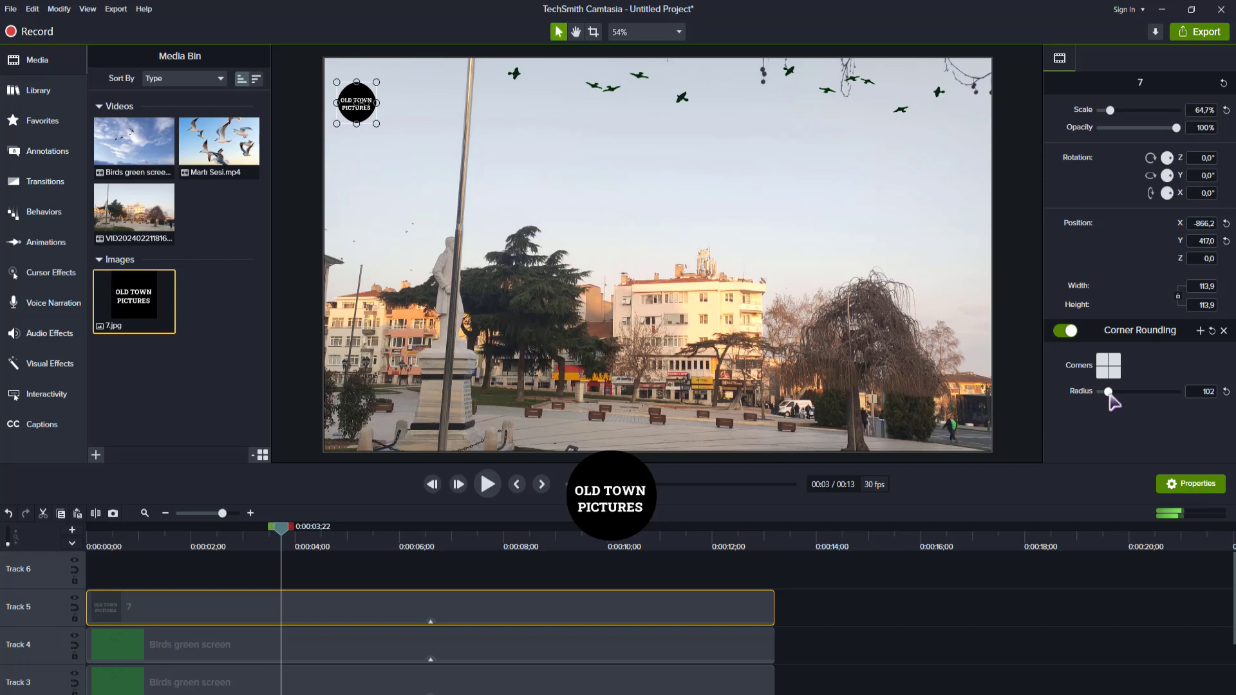
key(space)
key(space)
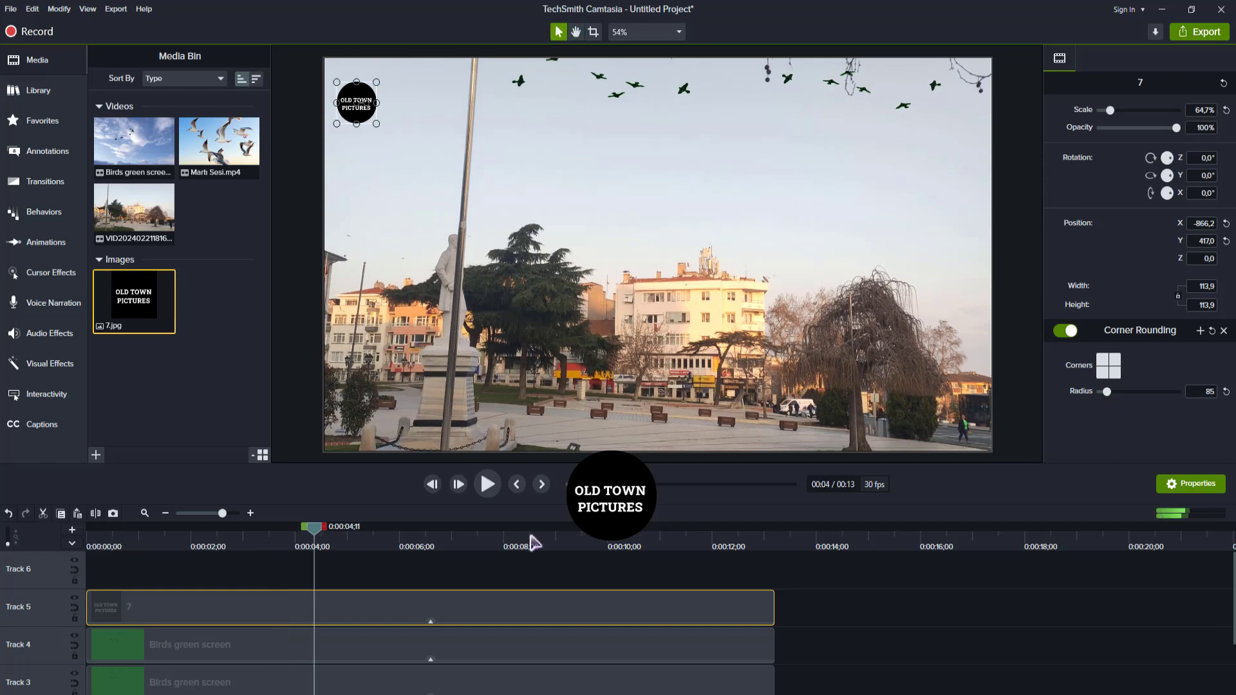
click(503, 572)
drag(812, 599, 327, 662)
scroll(347, 618, up, 1)
click(367, 570)
click(811, 599)
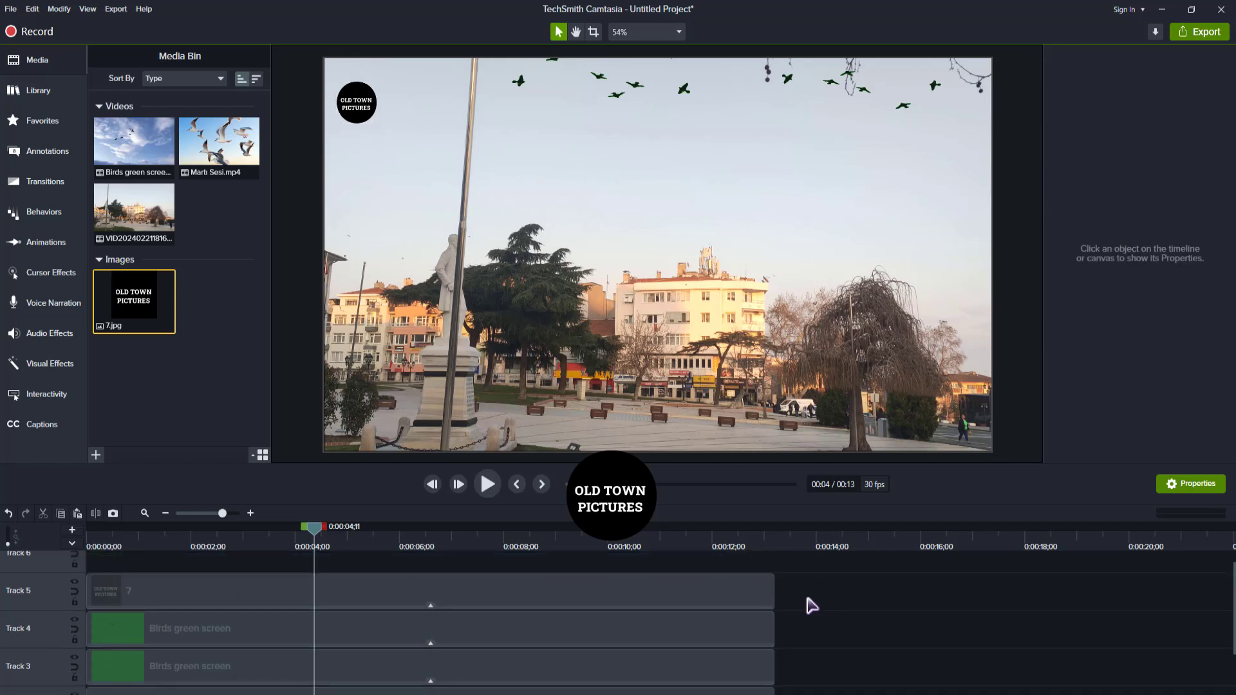
Duplicate the town square clip from Track 1 onto Track 6 and place the copy well past the end of the existing clips.
drag(798, 590, 190, 687)
click(190, 685)
key(ctrl+c)
key(ctrl+v)
scroll(857, 614, up, 2)
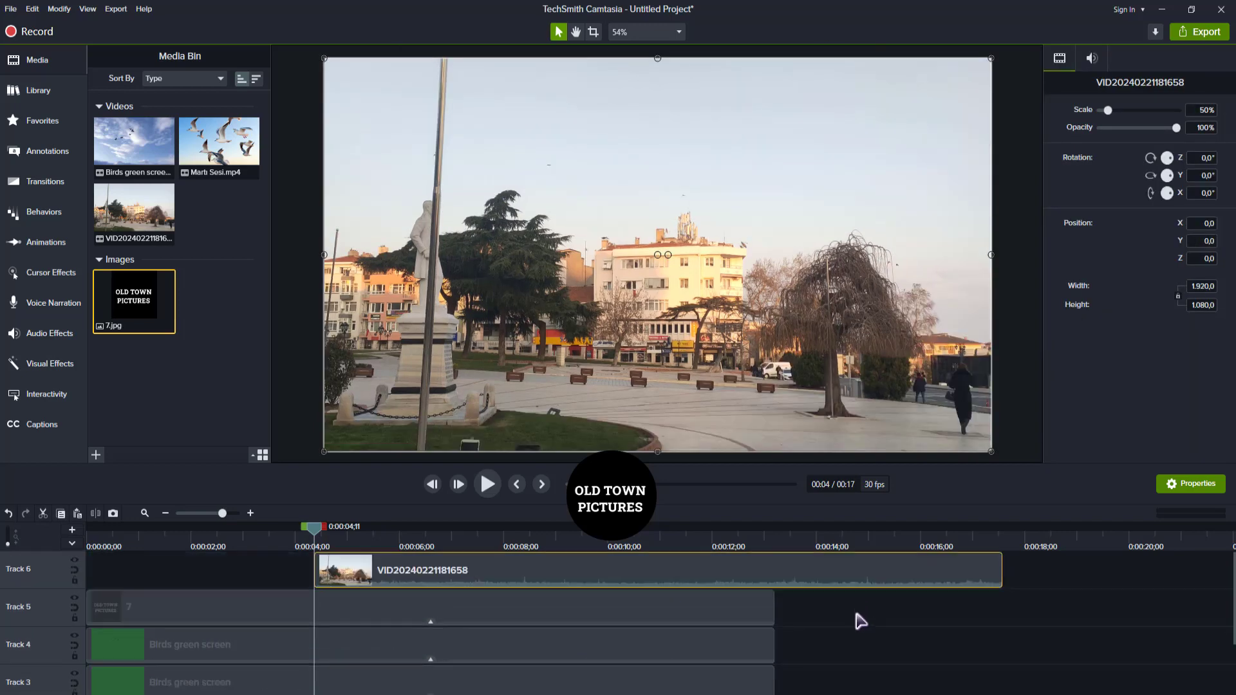
drag(554, 571, 1233, 607)
click(889, 605)
Group the town square video, the seagull sound and the two birds clips on Tracks 1 to 4.
scroll(644, 606, down, 2)
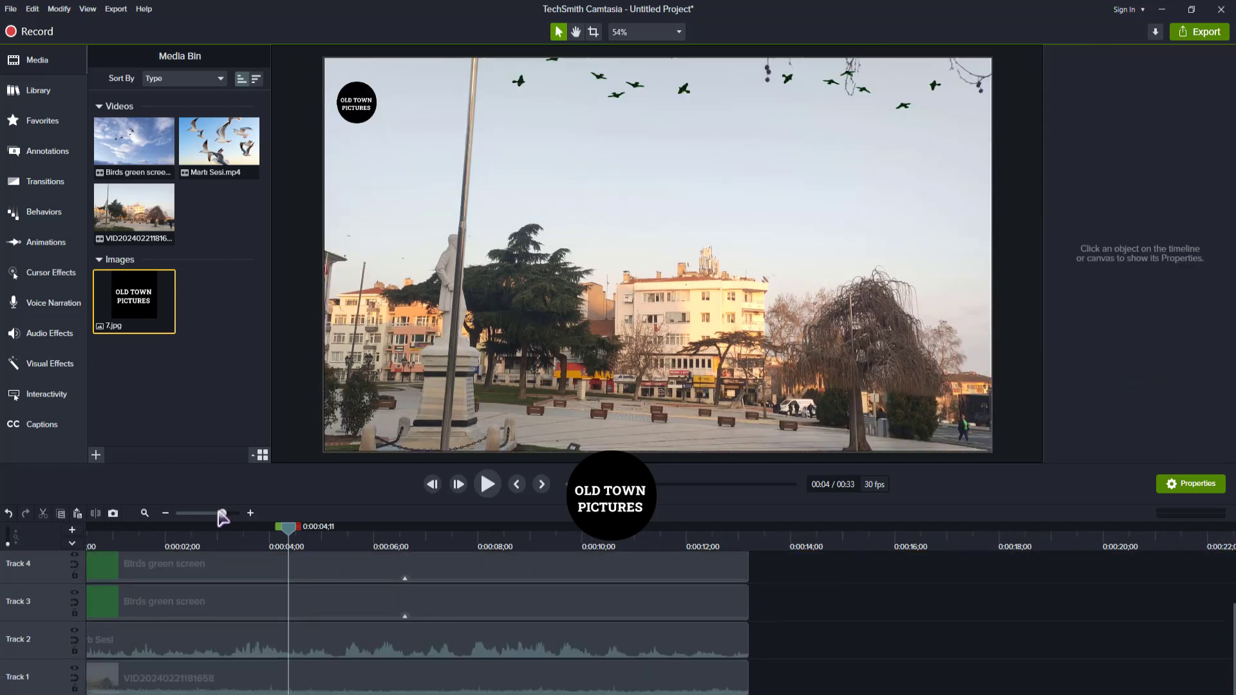
drag(221, 513, 217, 513)
scroll(552, 631, up, 2)
drag(503, 632, 90, 692)
key(ctrl+g)
Add a Color Adjustment effect to the group with brightness 2, contrast 10 and saturation 12.
right_click(521, 315)
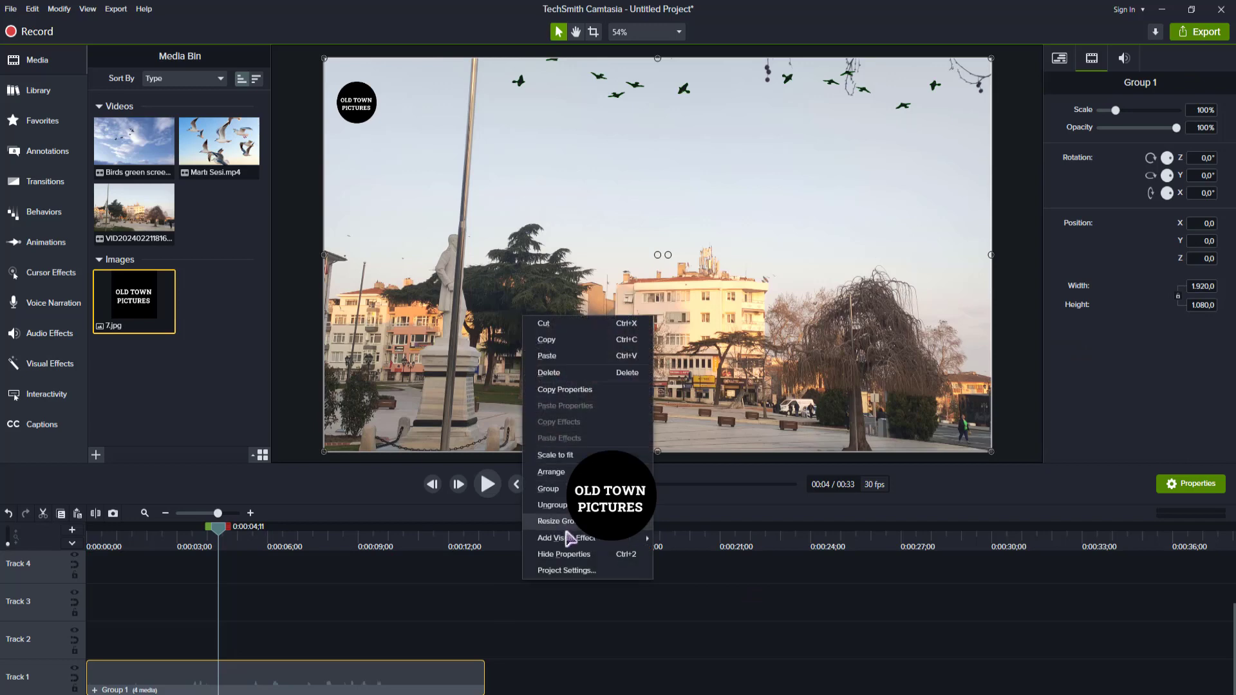
mouse_move(640, 538)
click(697, 359)
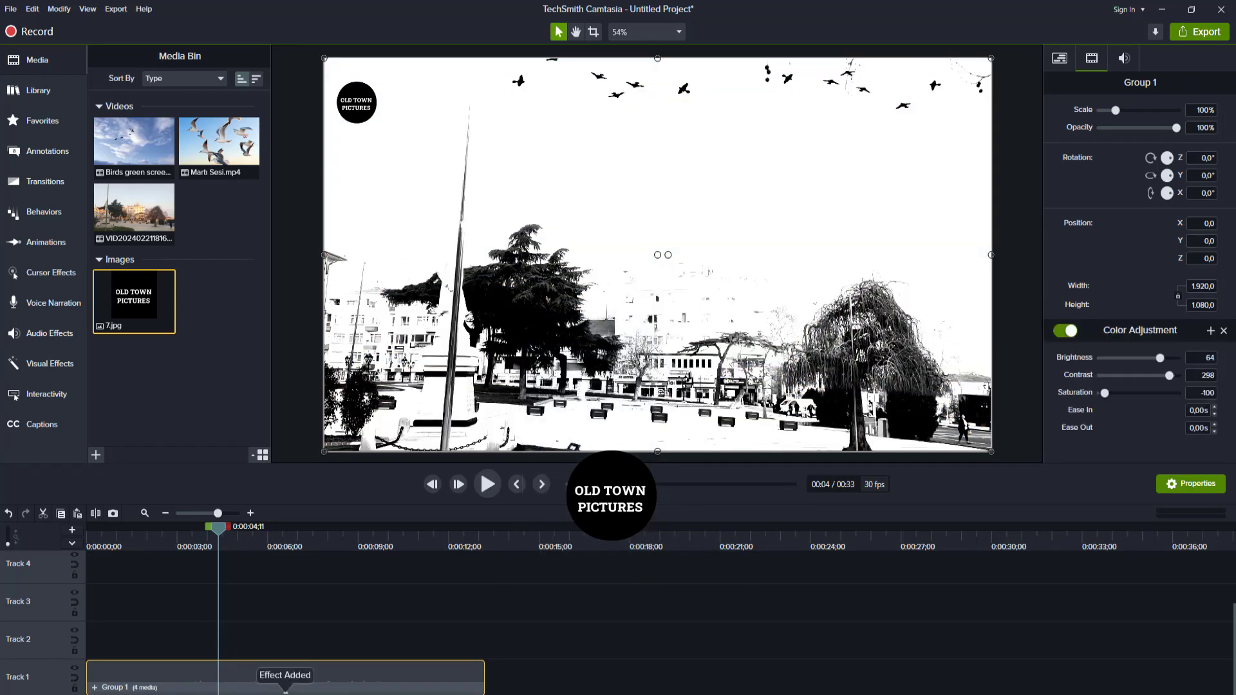
key(Tab)
text(0)
key(Tab)
text(0)
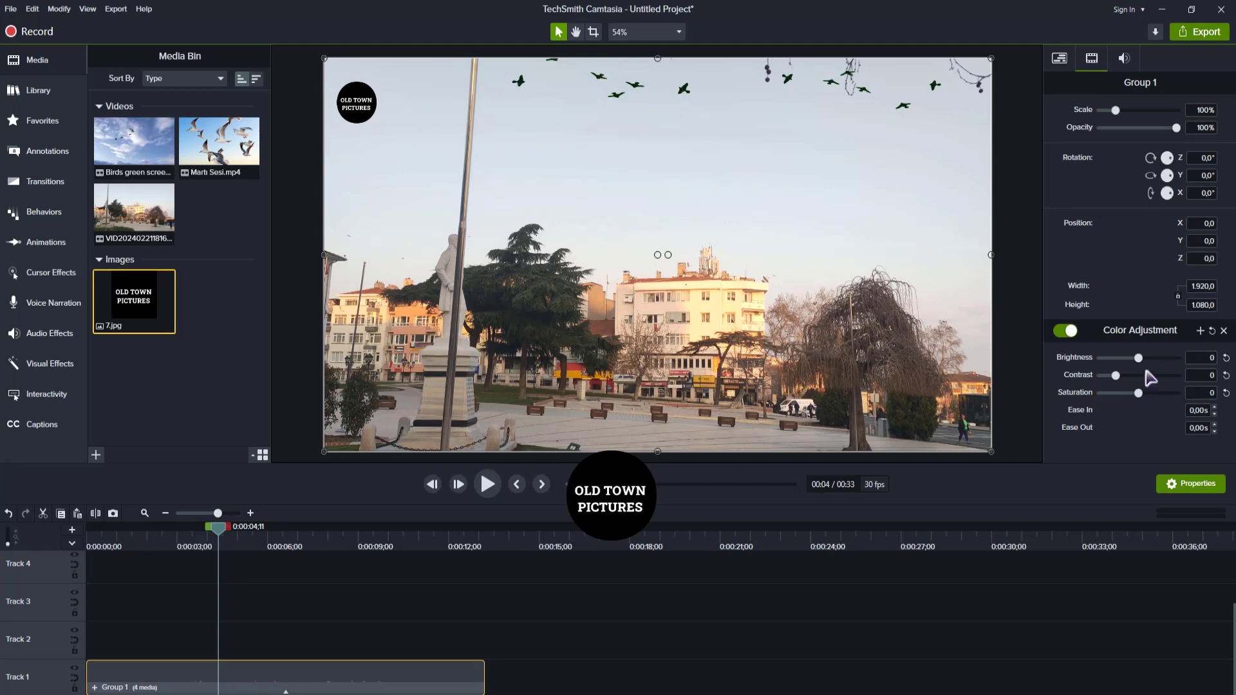
drag(1143, 360, 1121, 384)
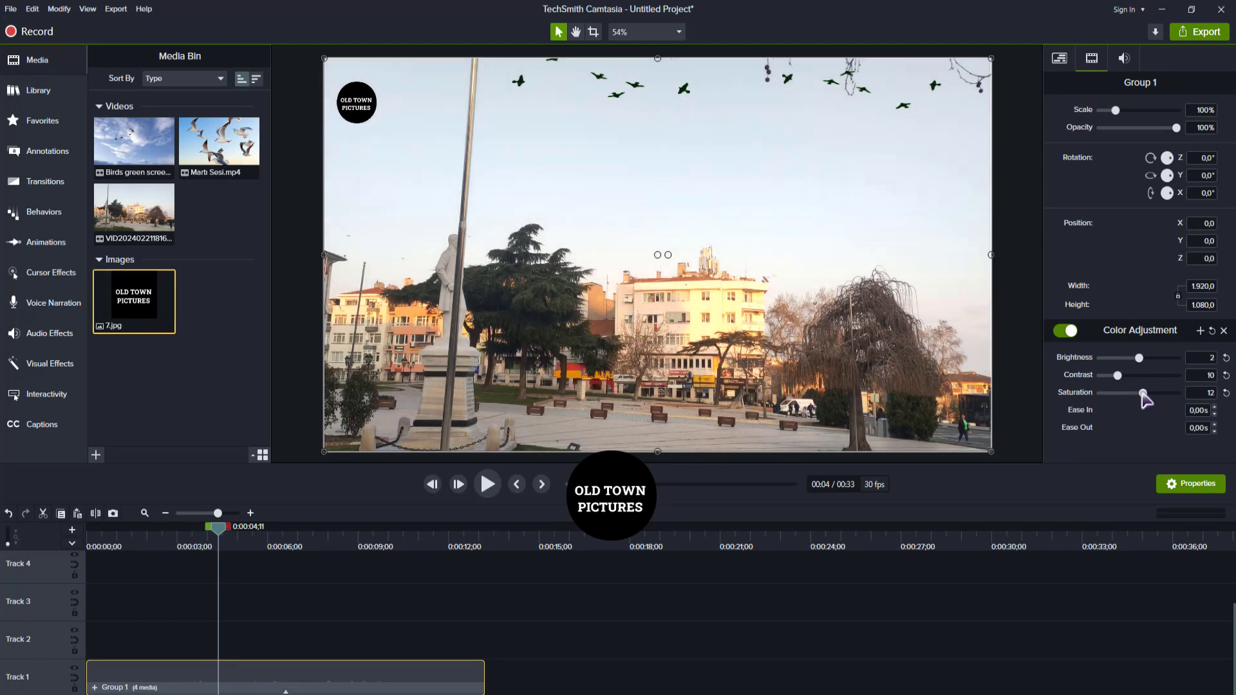
Add a Color LUT effect to the group using the Cubicle 99 look and preview it.
click(359, 601)
right_click(502, 234)
mouse_move(553, 454)
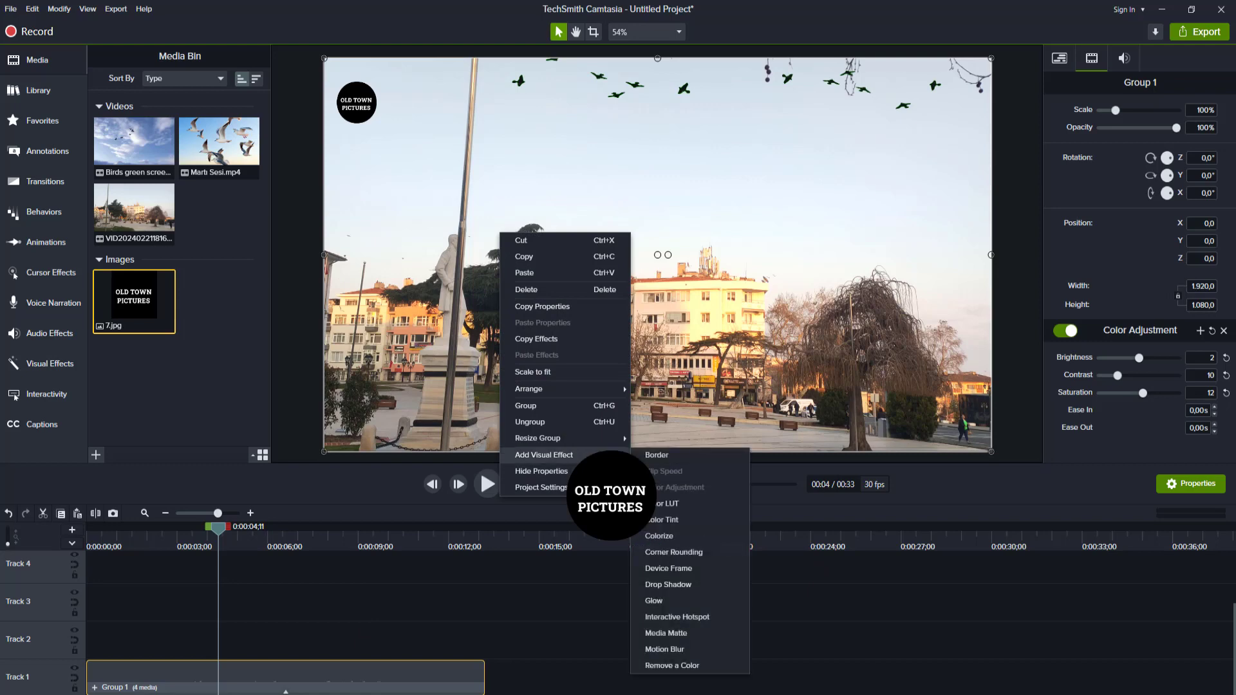
click(670, 504)
click(1162, 422)
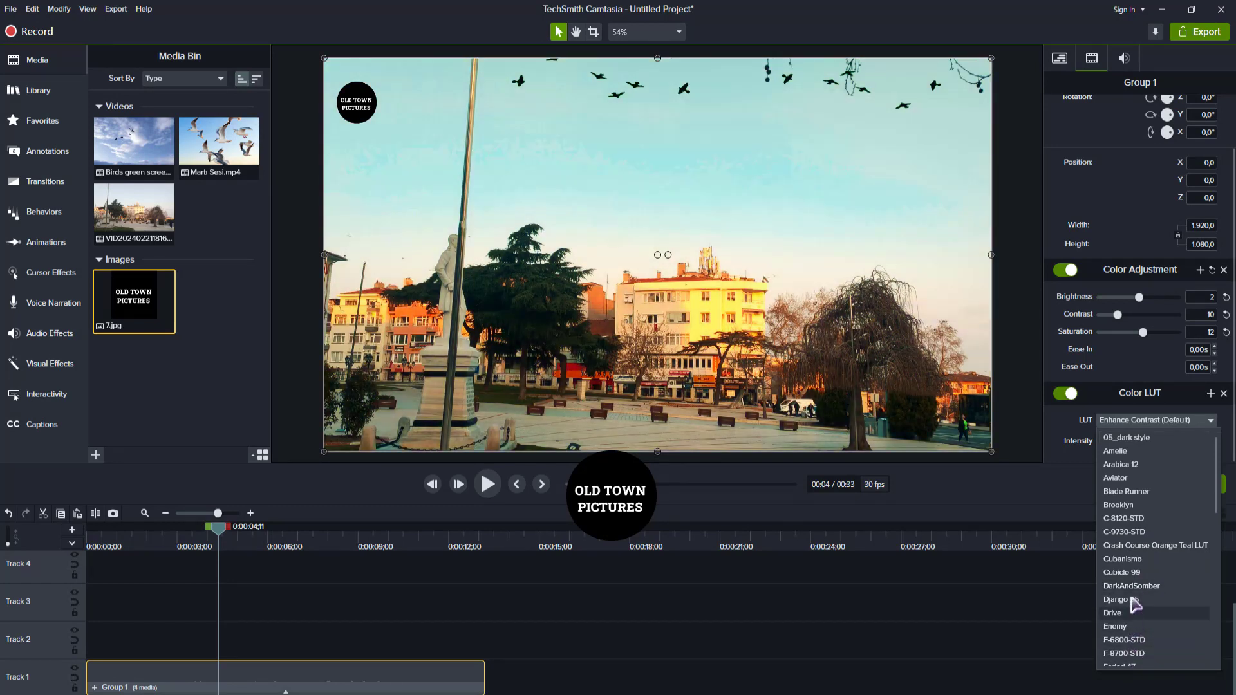
click(1123, 573)
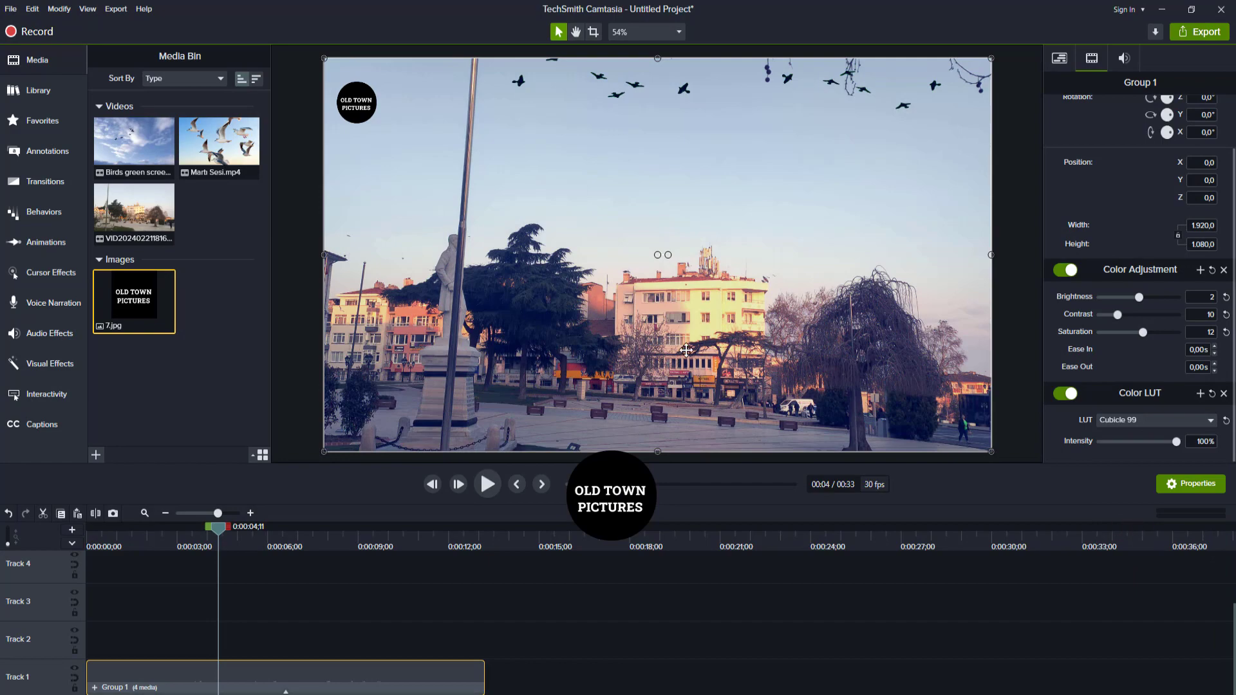
scroll(686, 350, up, 2)
scroll(687, 350, down, 3)
scroll(686, 350, down, 1)
scroll(686, 350, up, 1)
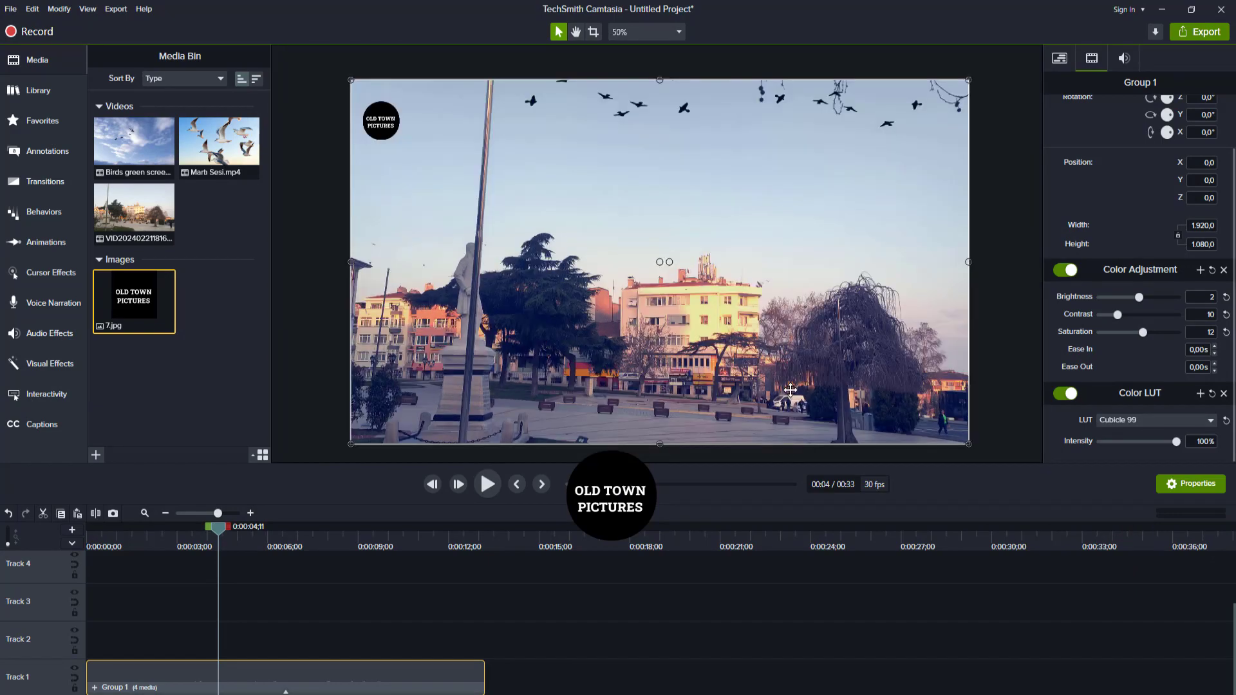
key(space)
key(space)
Move the logo clip down to Track 2, directly above the group, and set the playhead to 0:00:07;07.
scroll(451, 601, up, 2)
drag(450, 601, 417, 640)
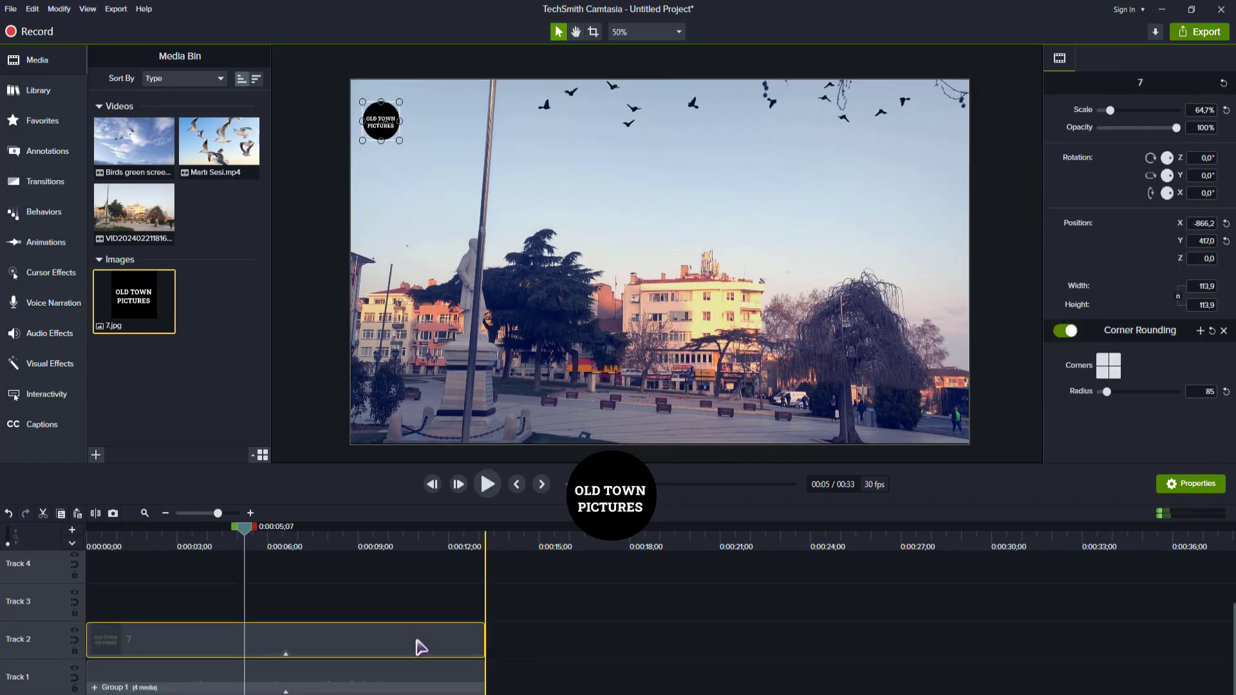
click(361, 592)
drag(244, 528, 305, 530)
Nest the graded group on Track 1 inside a new group.
right_click(699, 328)
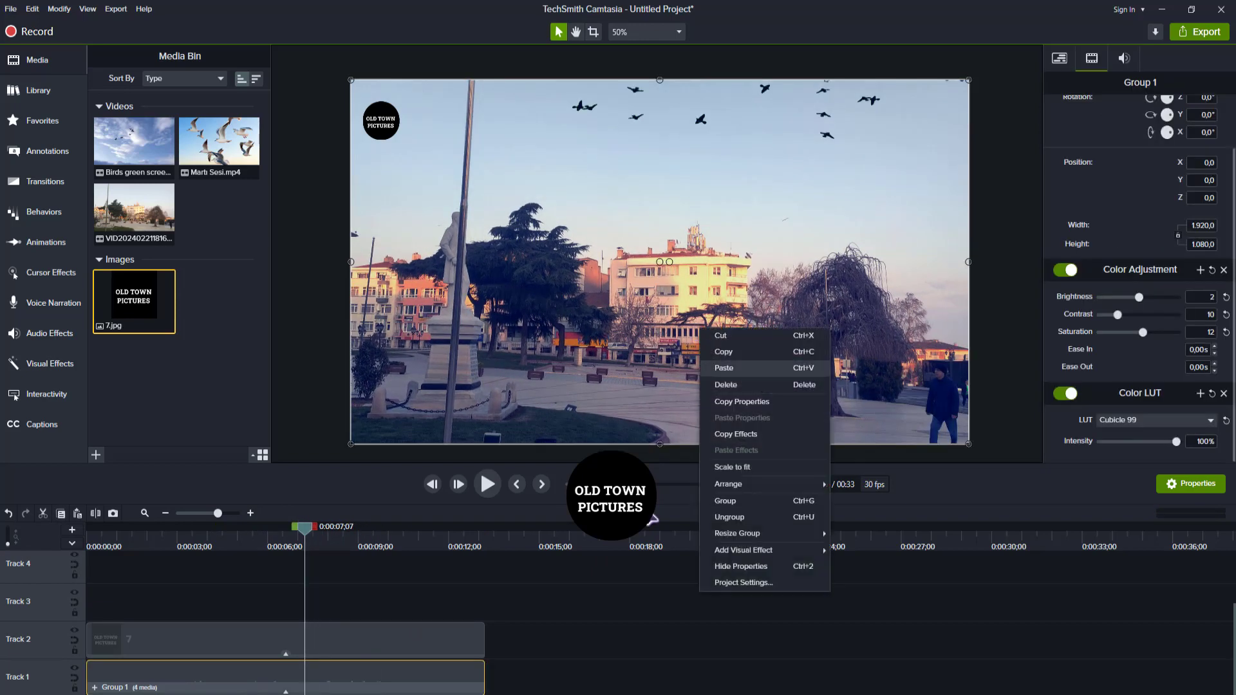
click(594, 553)
click(465, 672)
key(ctrl+g)
Add a Color LUT effect to the outer group with Cubicle 99 at 26% intensity and preview it.
right_click(535, 320)
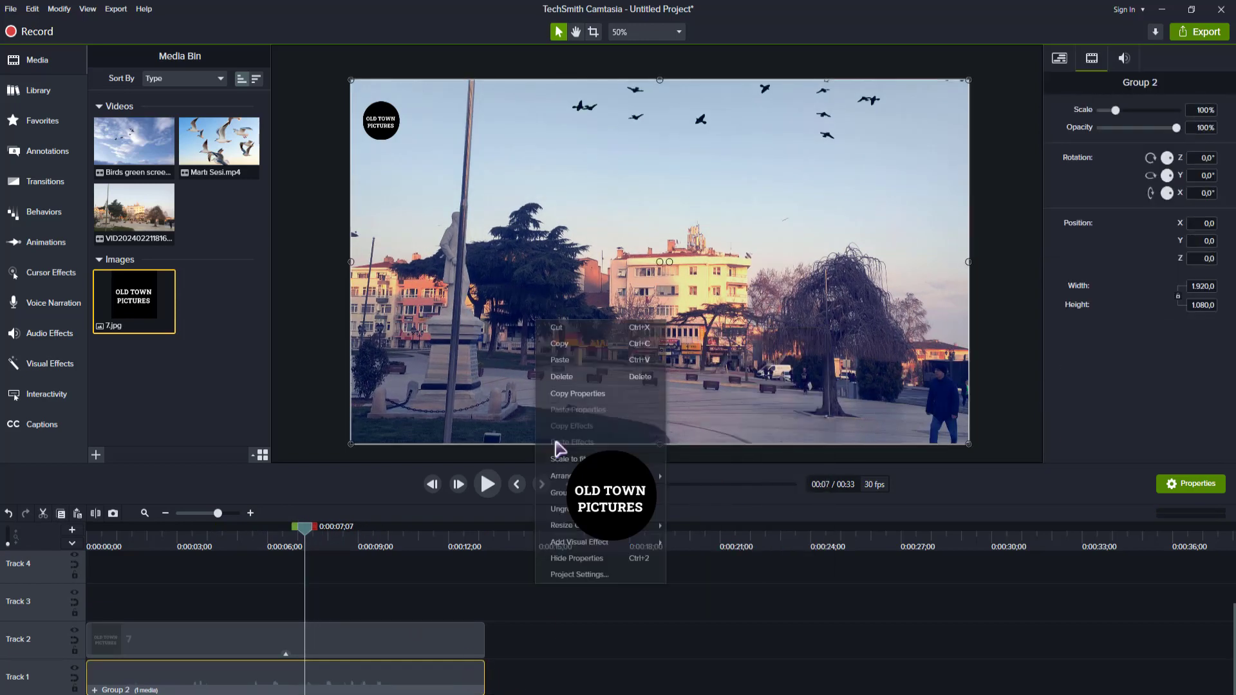
mouse_move(580, 544)
click(731, 385)
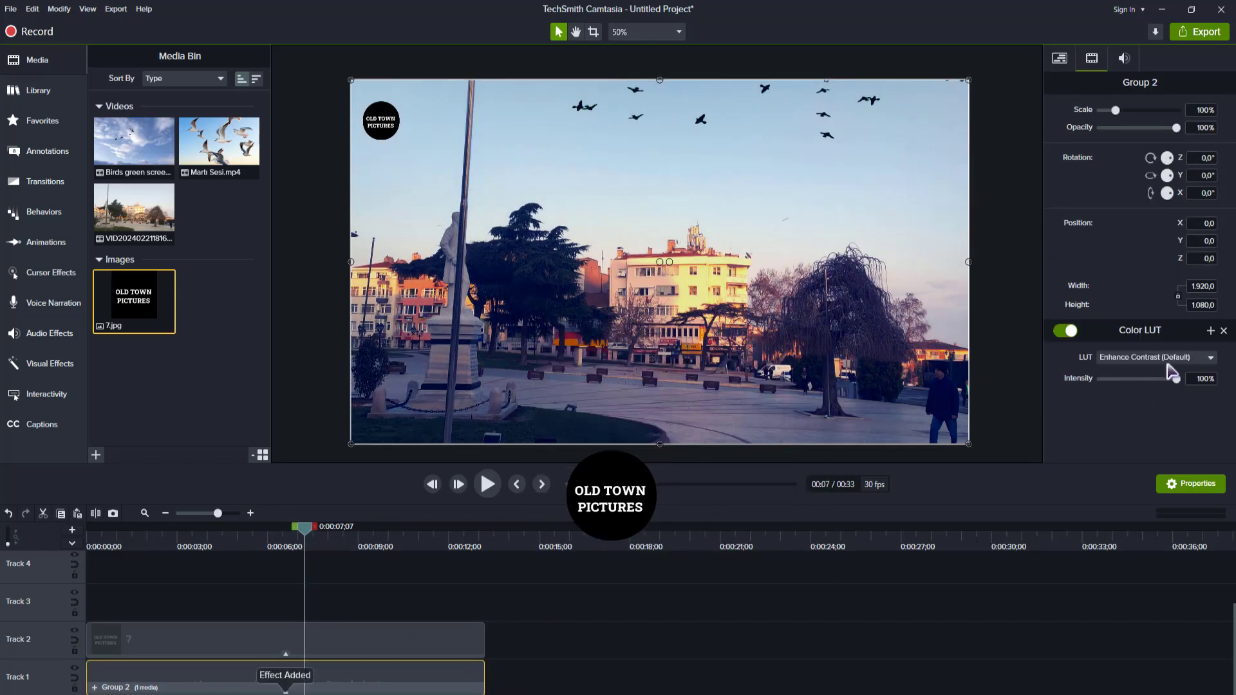
click(1167, 365)
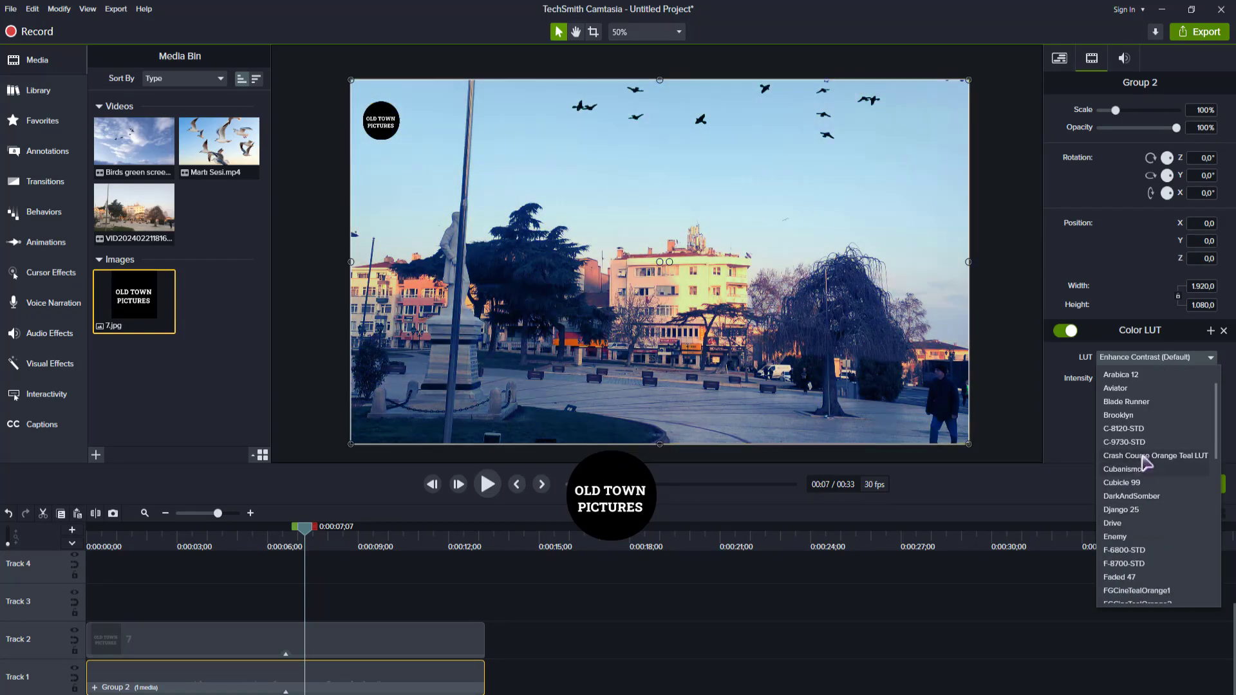
click(1124, 483)
drag(1077, 397, 1124, 381)
key(space)
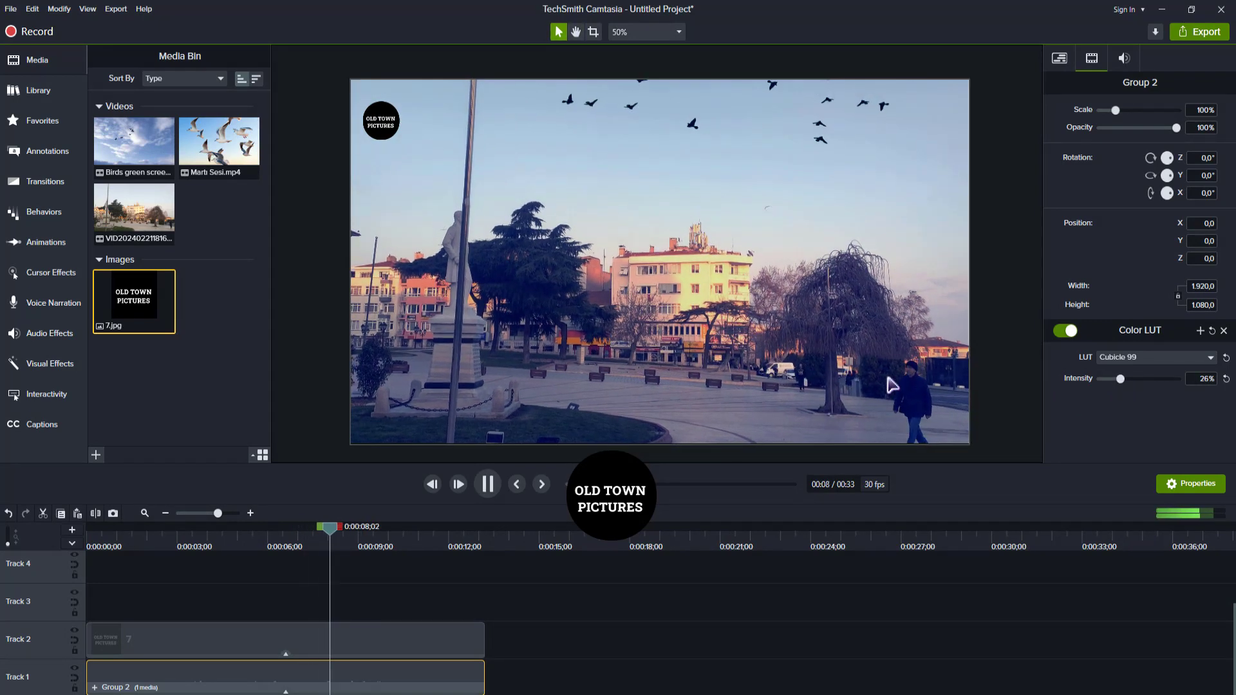
key(space)
Add a Color Adjustment effect to the outer group with brightness and contrast at 0, fine-tune the saturation near neutral, and preview it.
right_click(782, 314)
mouse_move(837, 538)
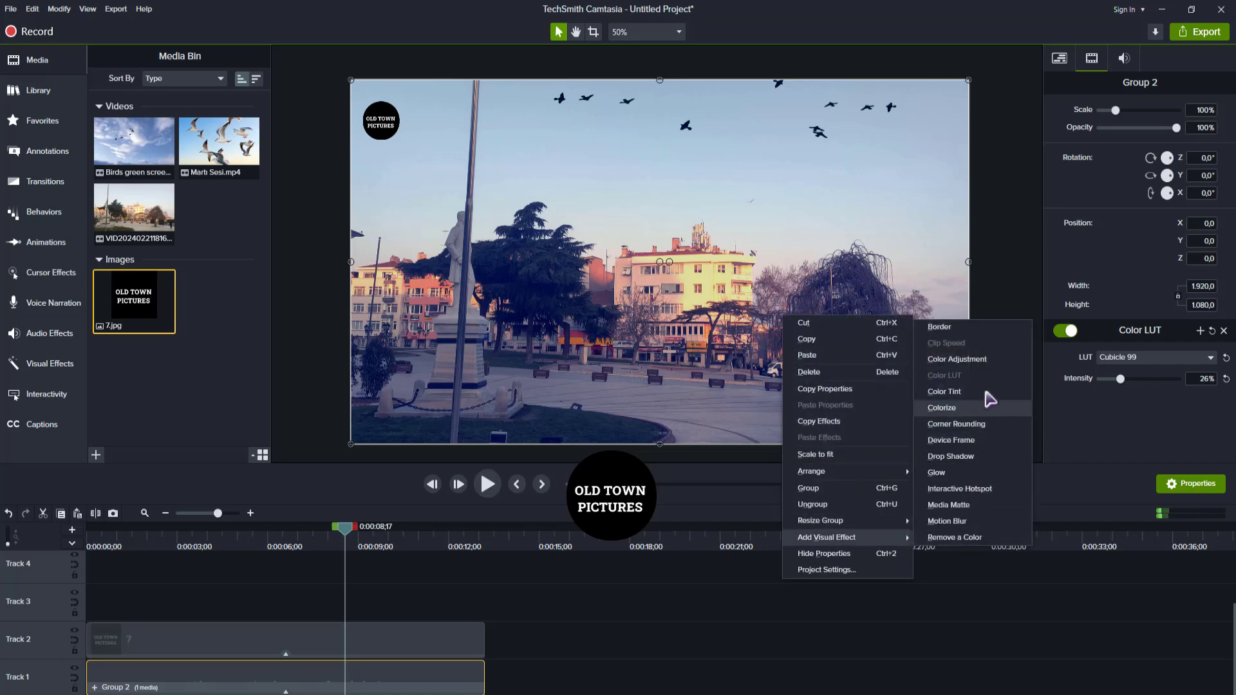
click(979, 362)
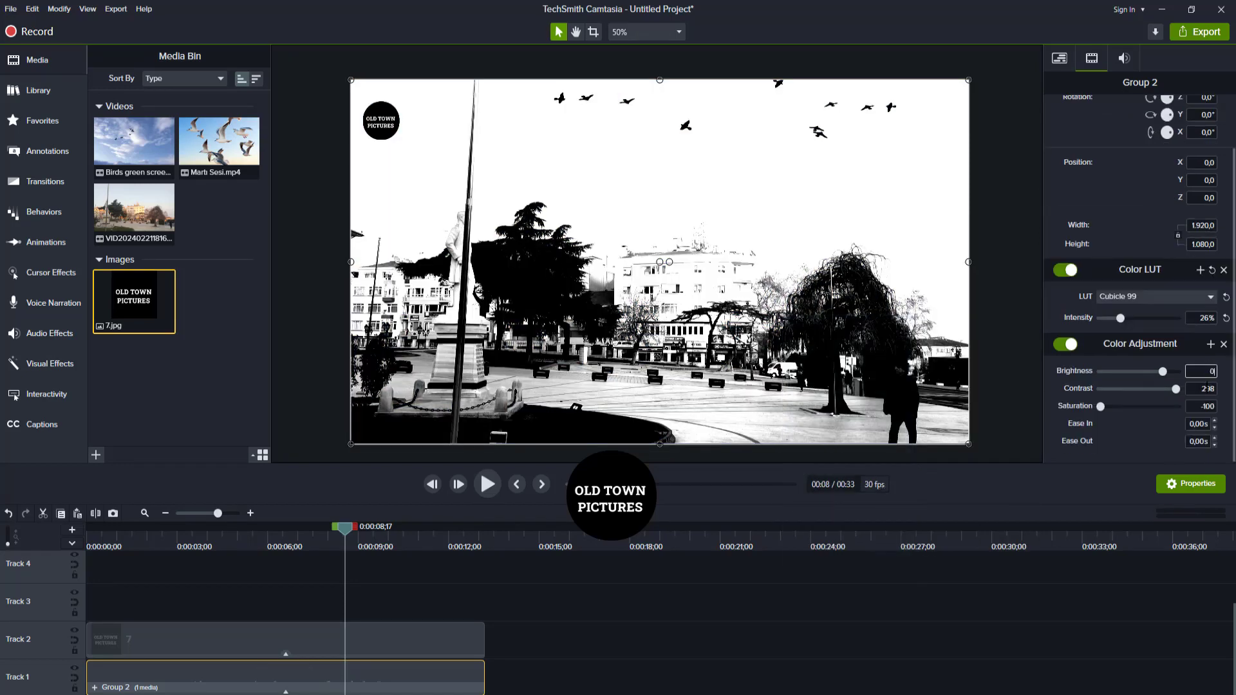
key(Tab)
text(0)
key(Tab)
text(0)
key(Return)
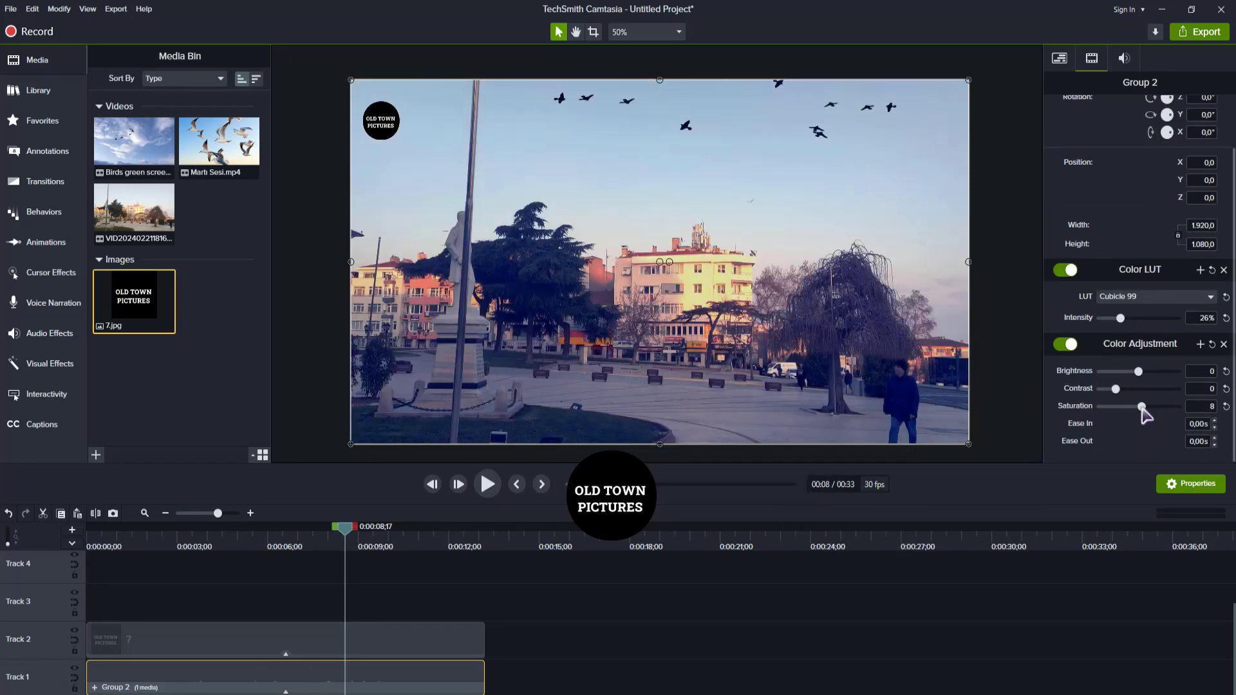
drag(1142, 415, 1137, 415)
key(space)
click(717, 671)
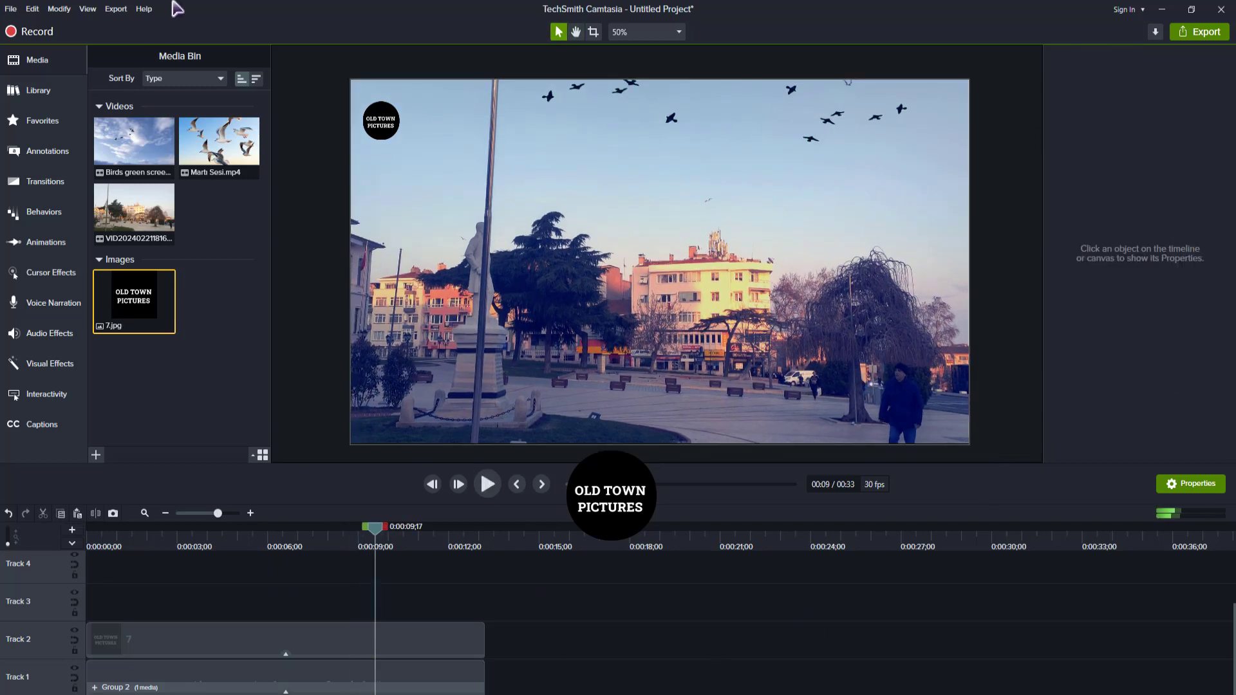